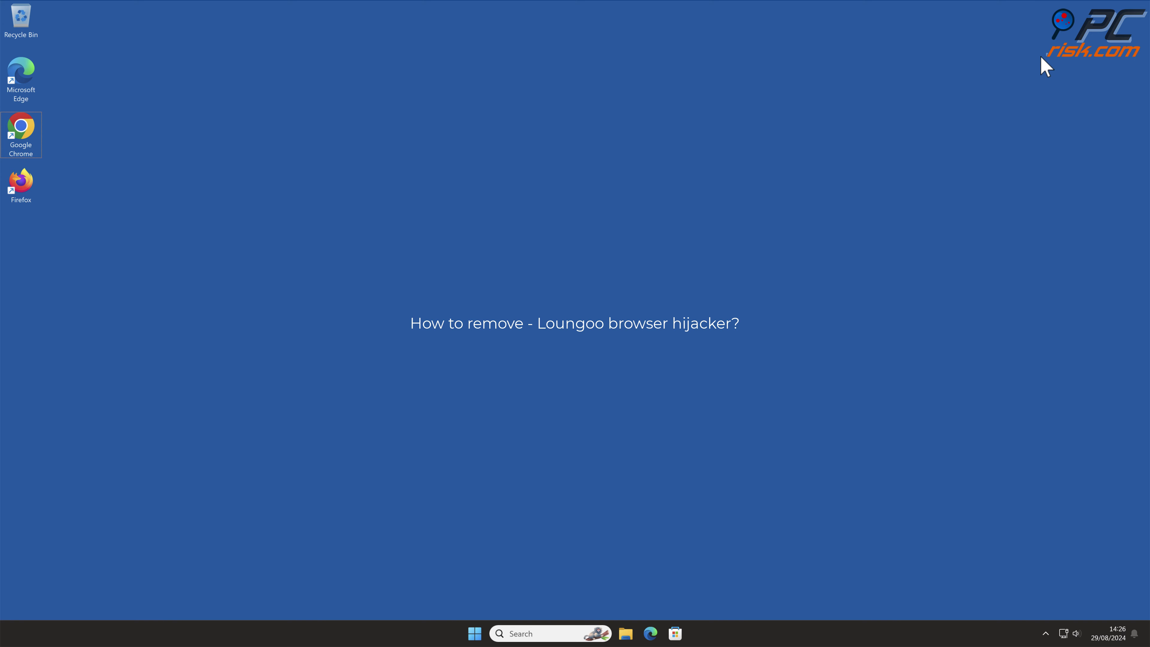
Step: Launch Chrome and search 'testing search engine', which redirects to boyu.com.tr results
double_click(25, 134)
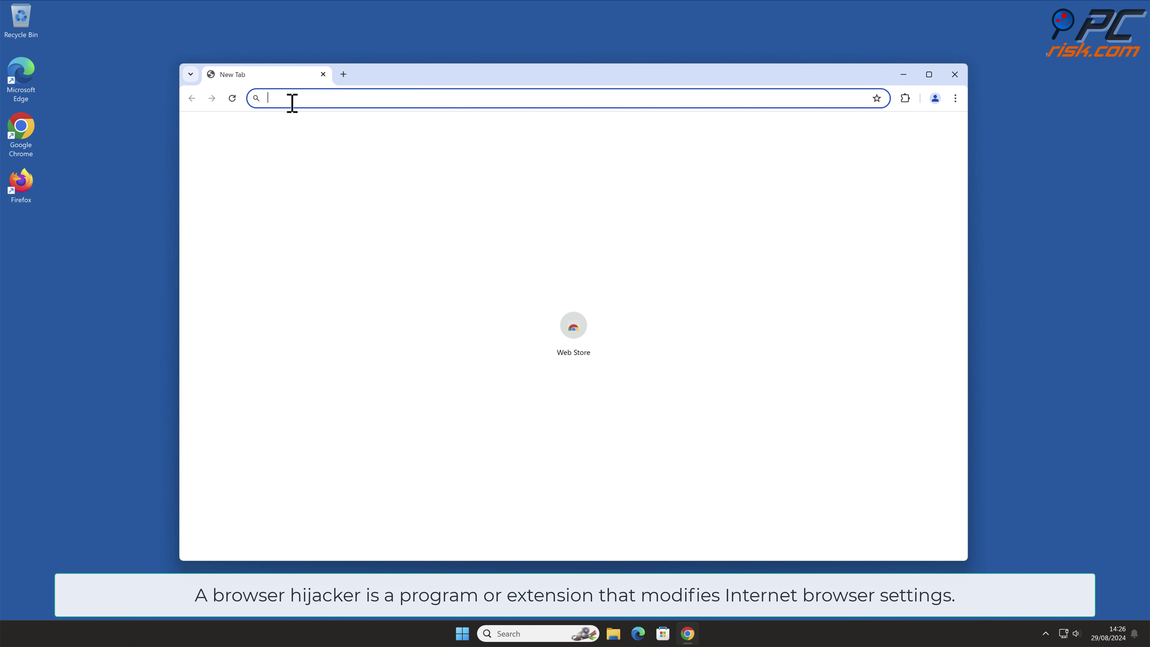
text(testing se)
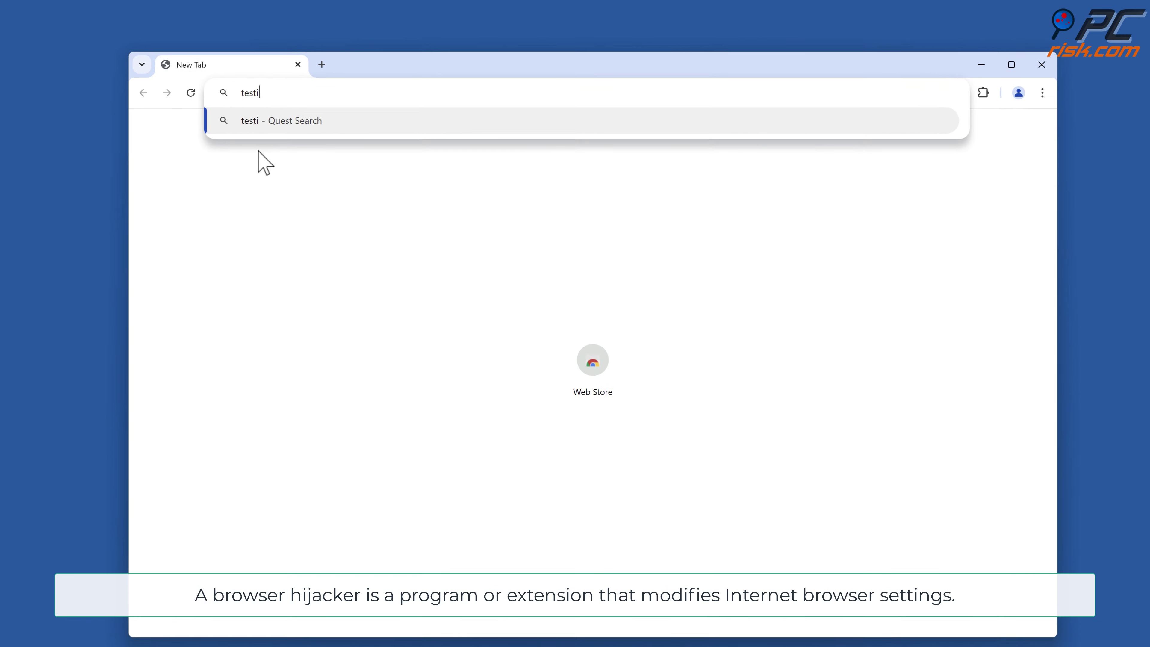
text(arch engine)
key(Return)
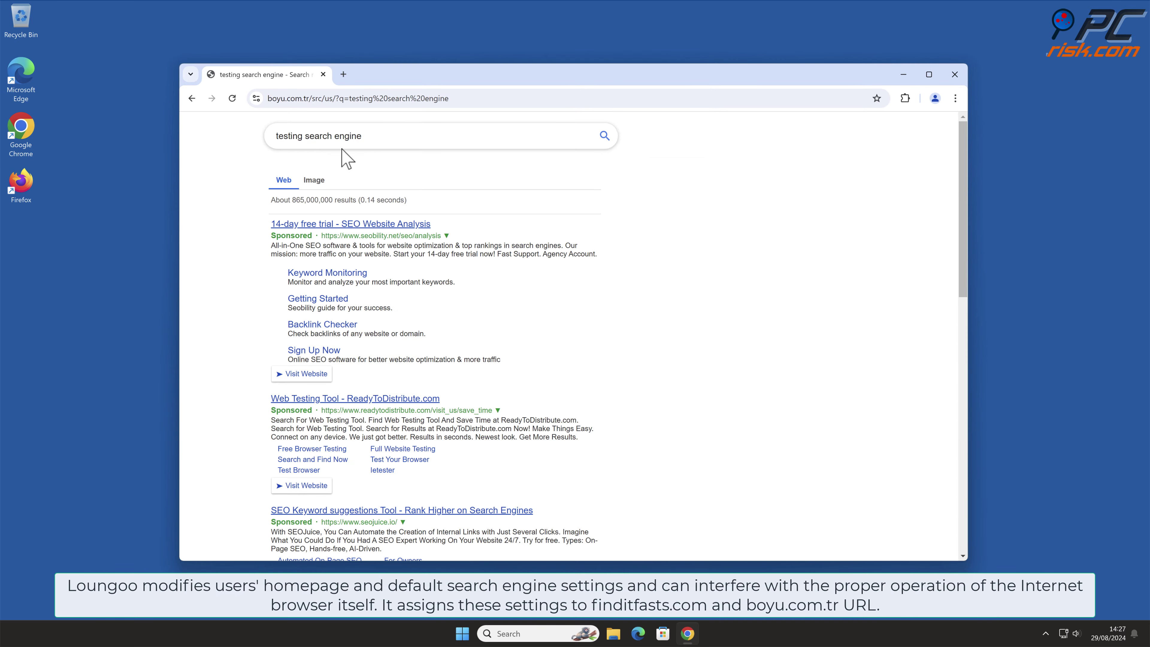
drag(961, 176, 973, 157)
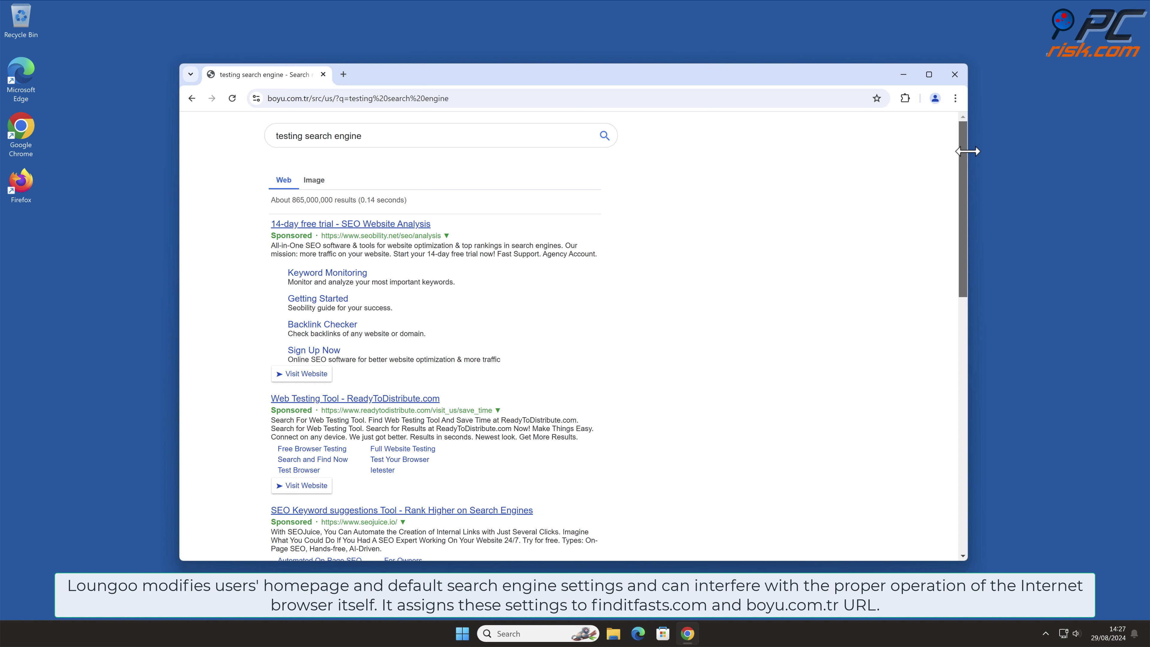
click(956, 98)
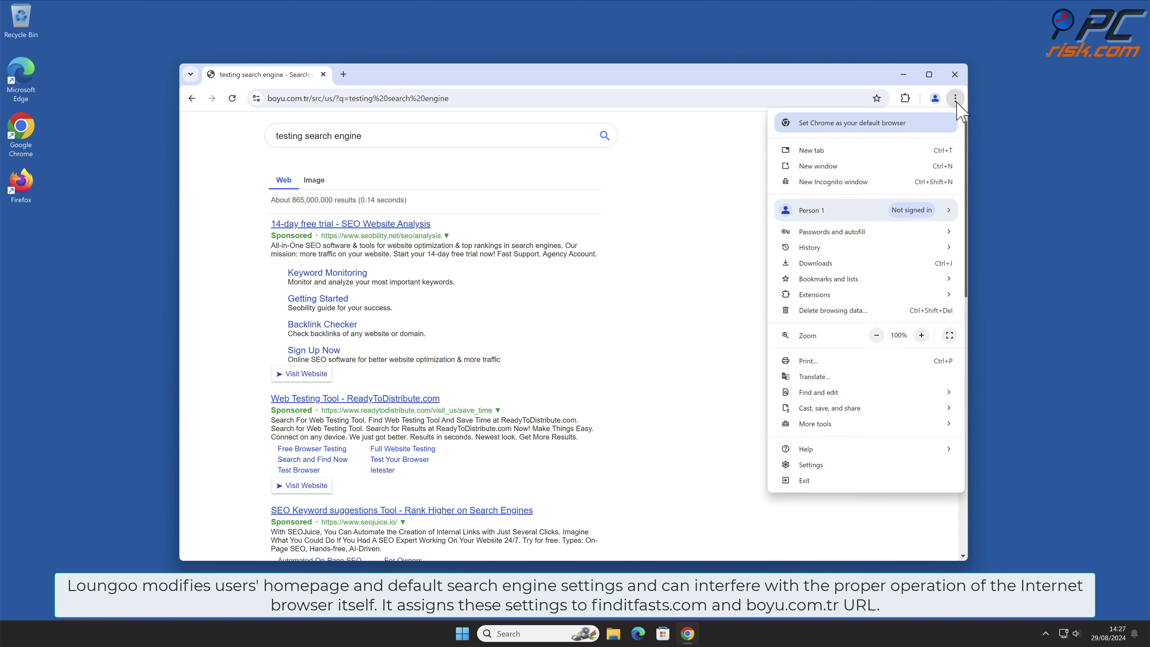
Step: View the installed extensions to find Loungoo, then open Chrome Settings in a new tab
mouse_move(884, 294)
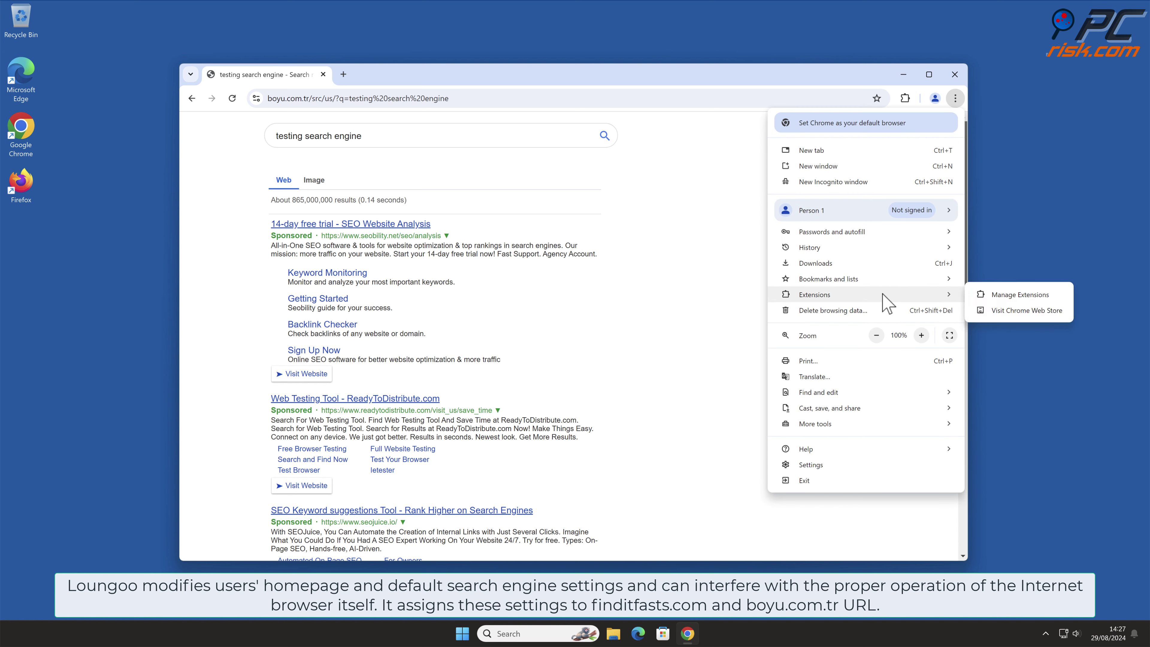
click(1055, 301)
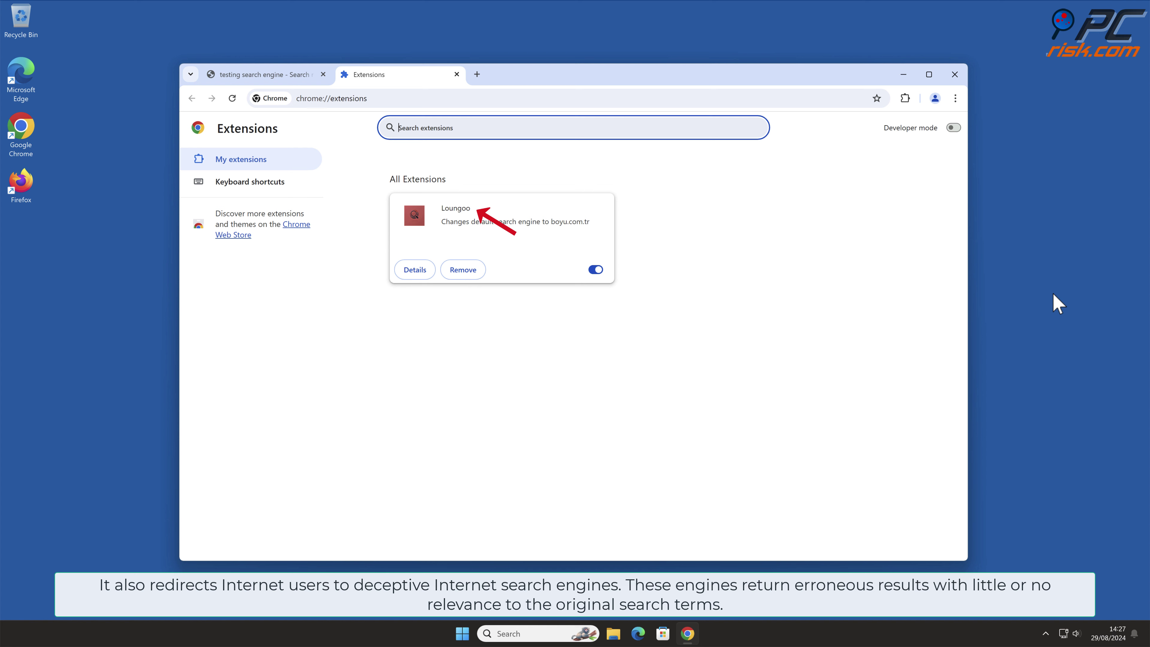
click(955, 98)
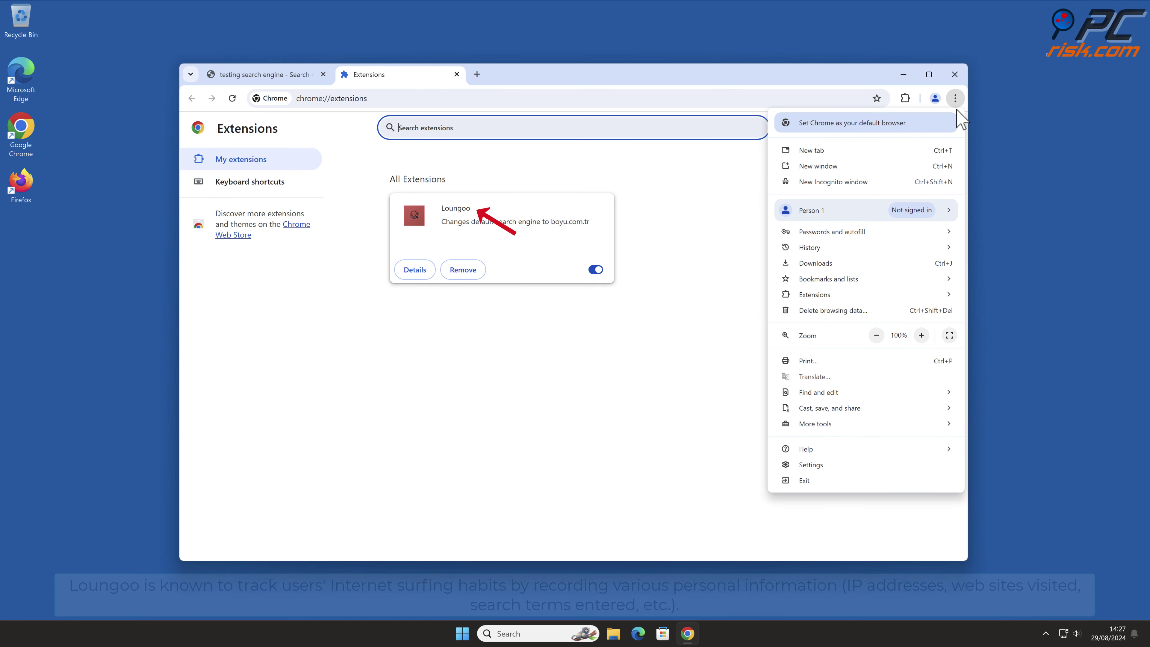
click(811, 464)
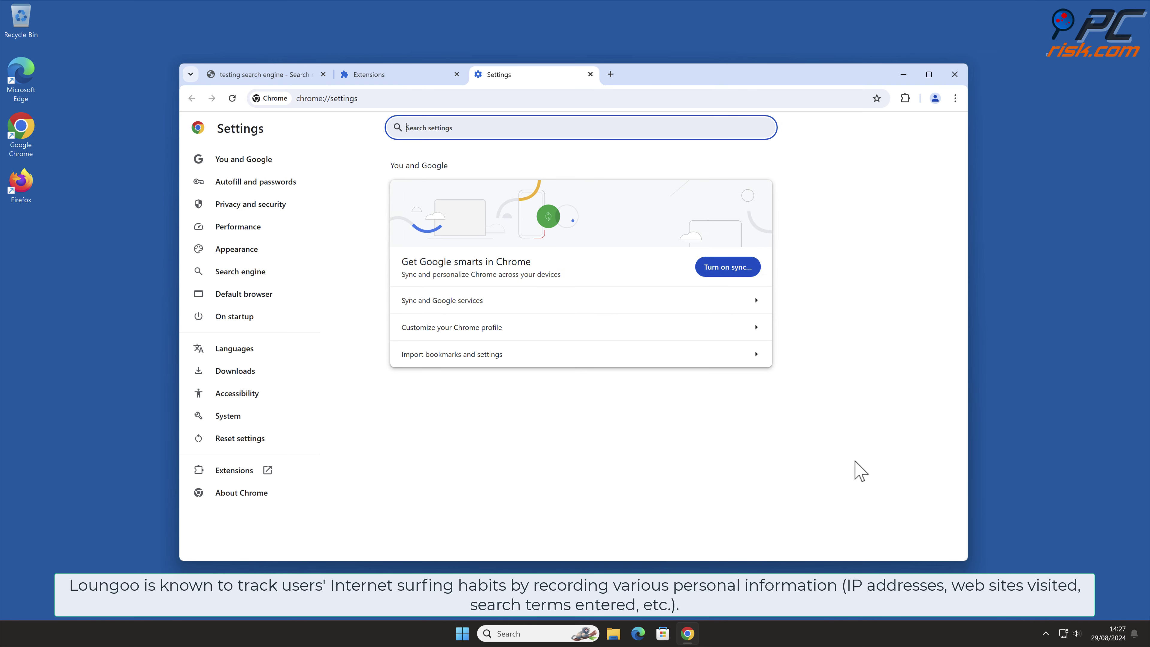
Step: Inspect the search engine list showing Quest as the Loungoo-controlled default, then close Chrome
click(277, 273)
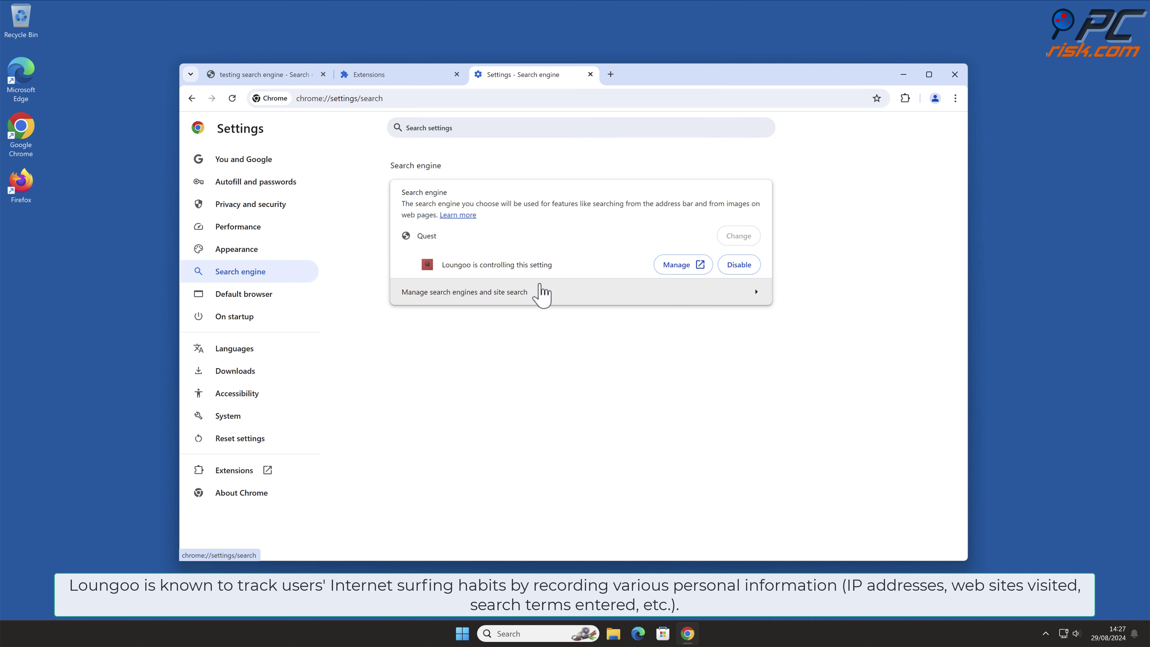
click(763, 299)
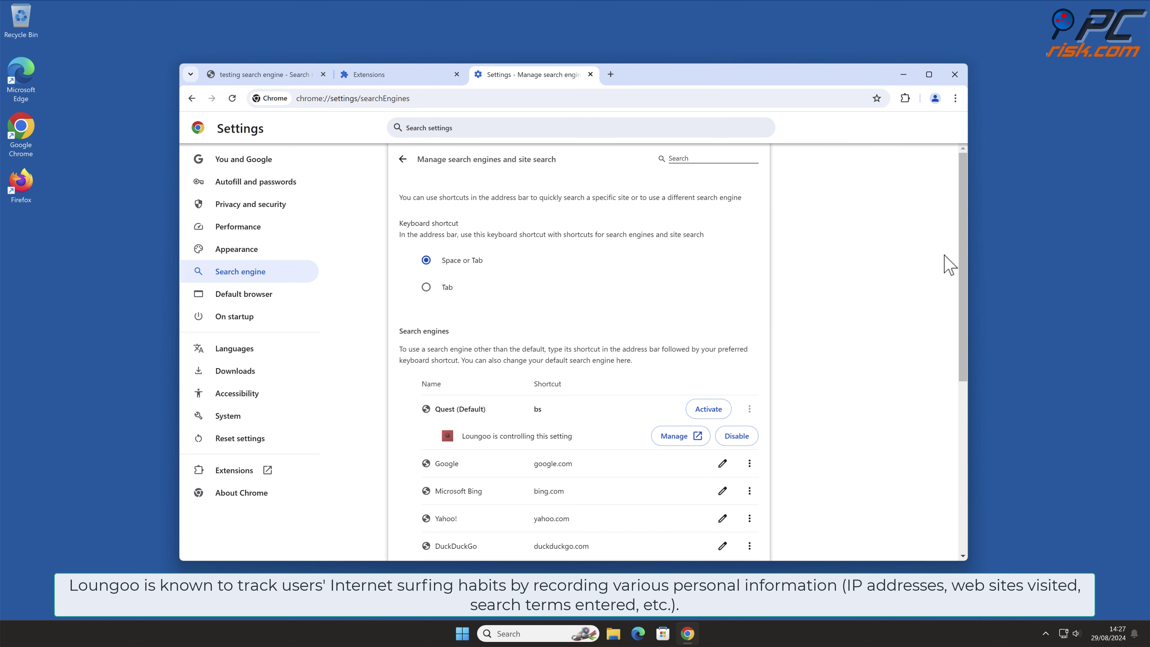
drag(964, 267, 965, 342)
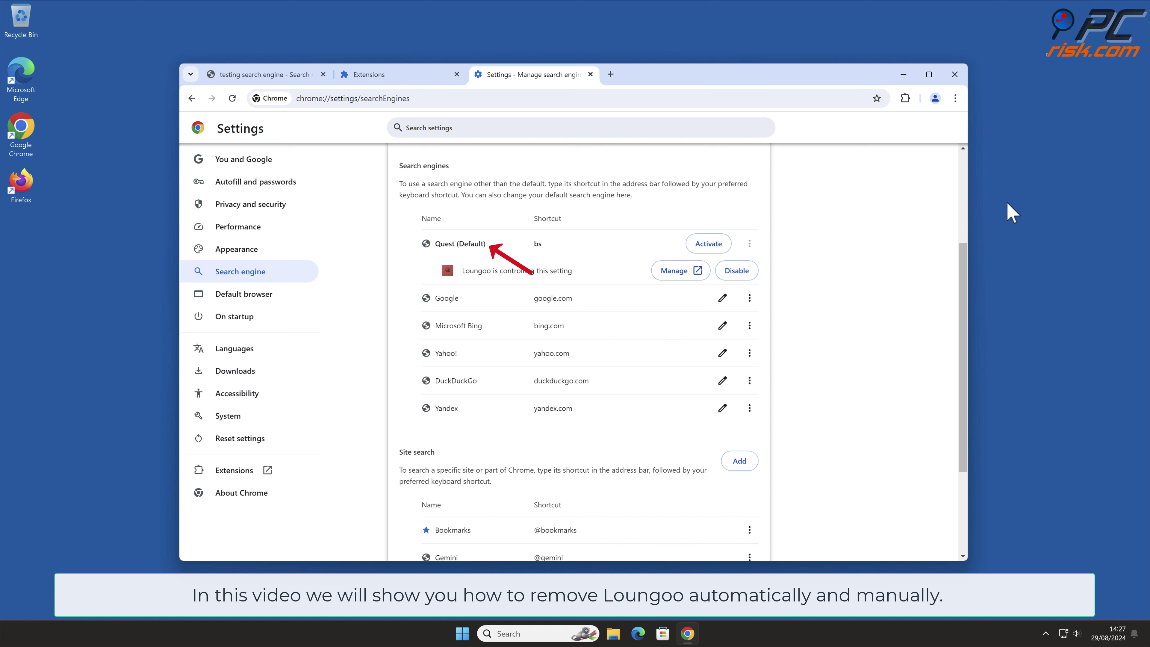
click(957, 77)
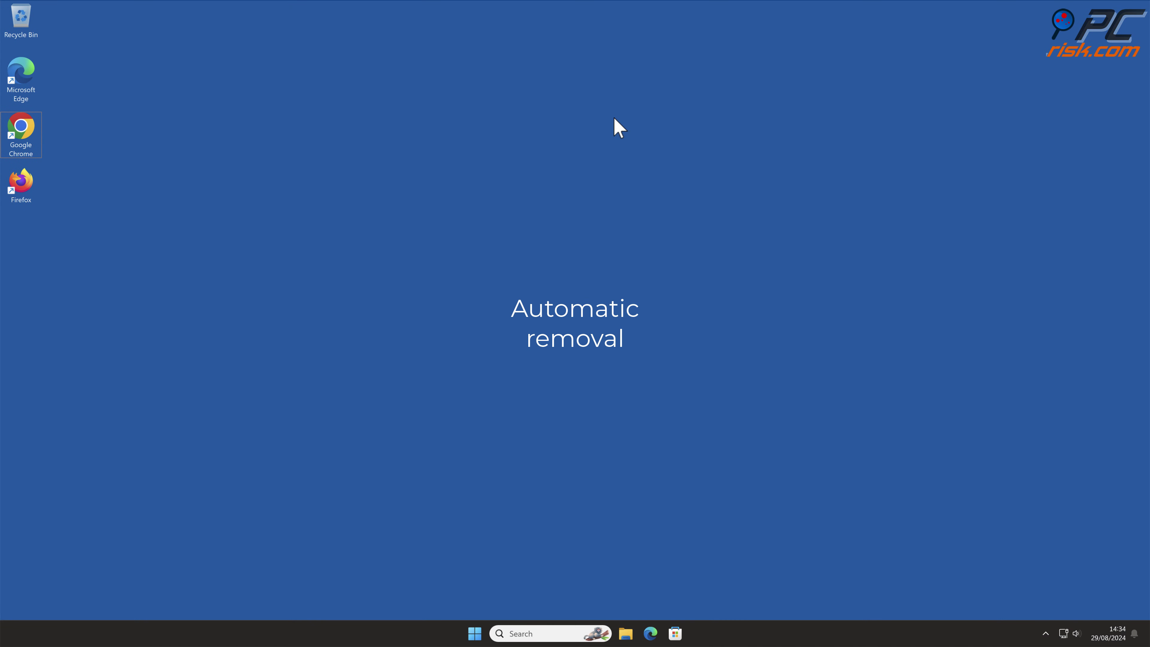
double_click(22, 132)
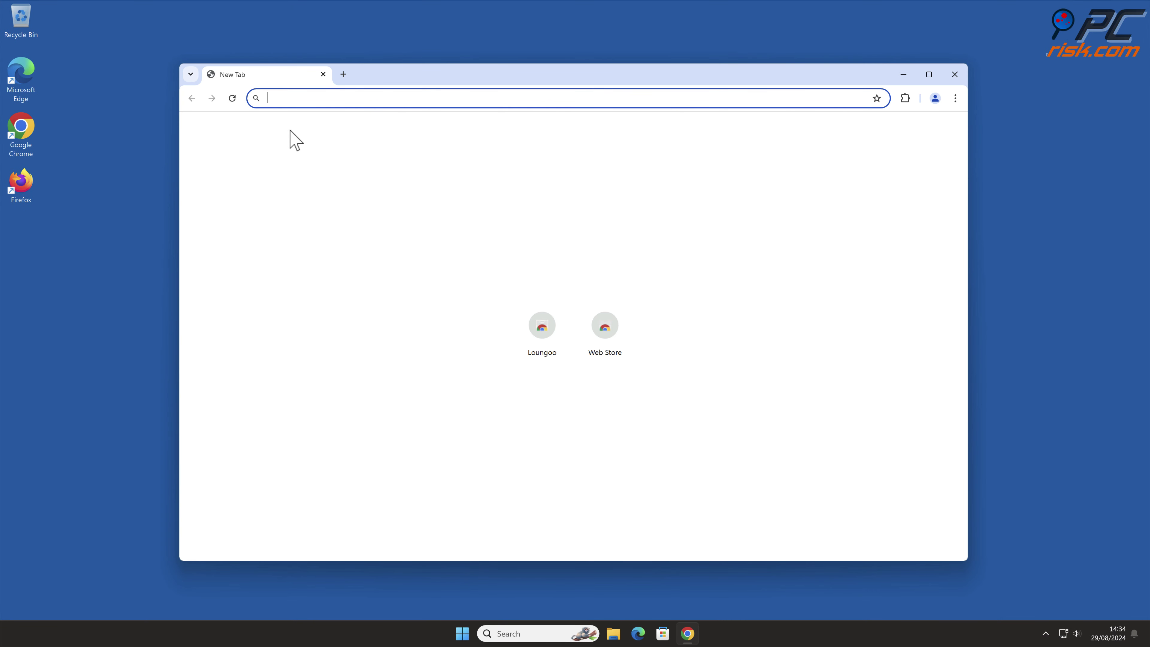
text(www.comboc)
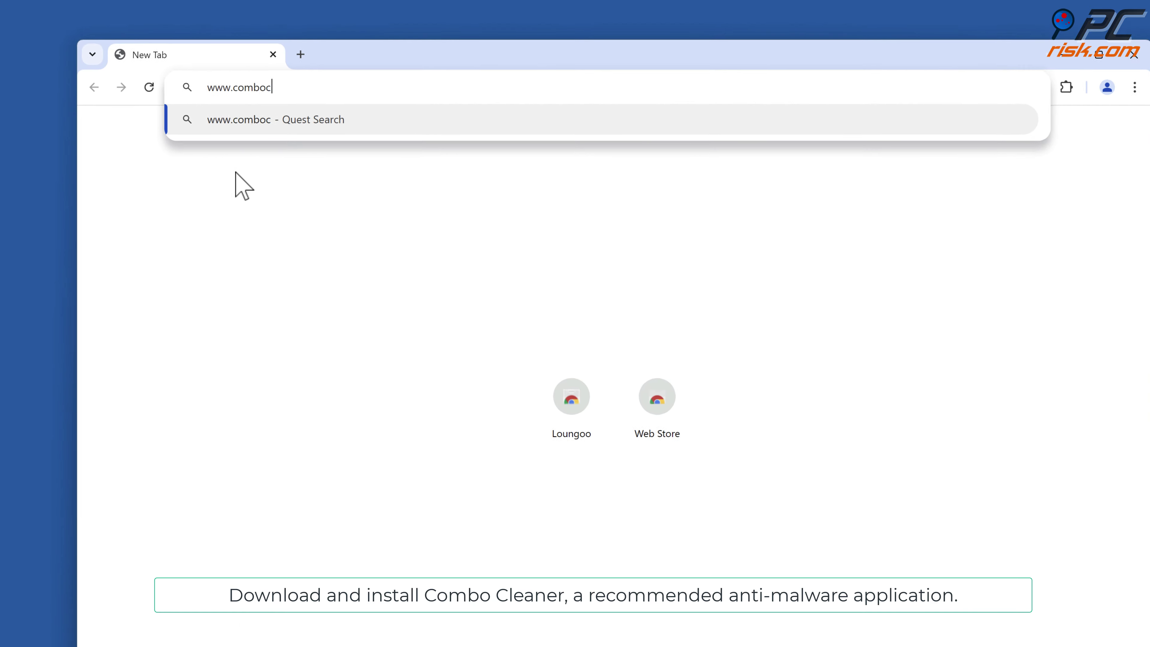
text(leaner.com)
key(Return)
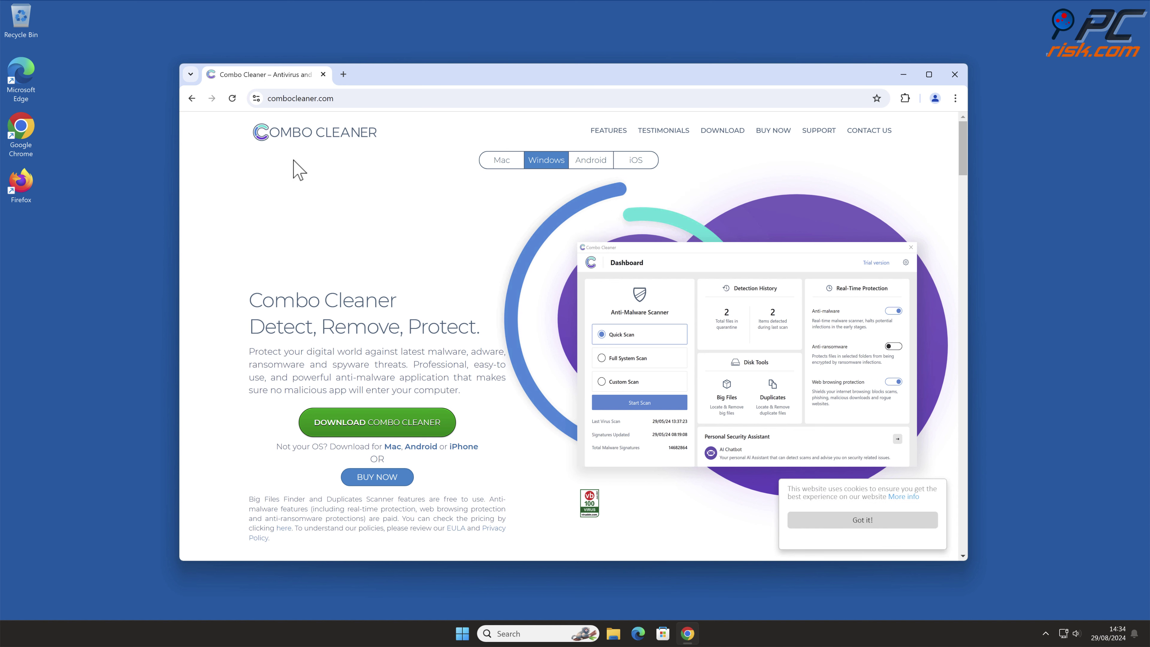
Step: Download CCSetup.exe and install Combo Cleaner, approving the User Account Control prompt
click(428, 421)
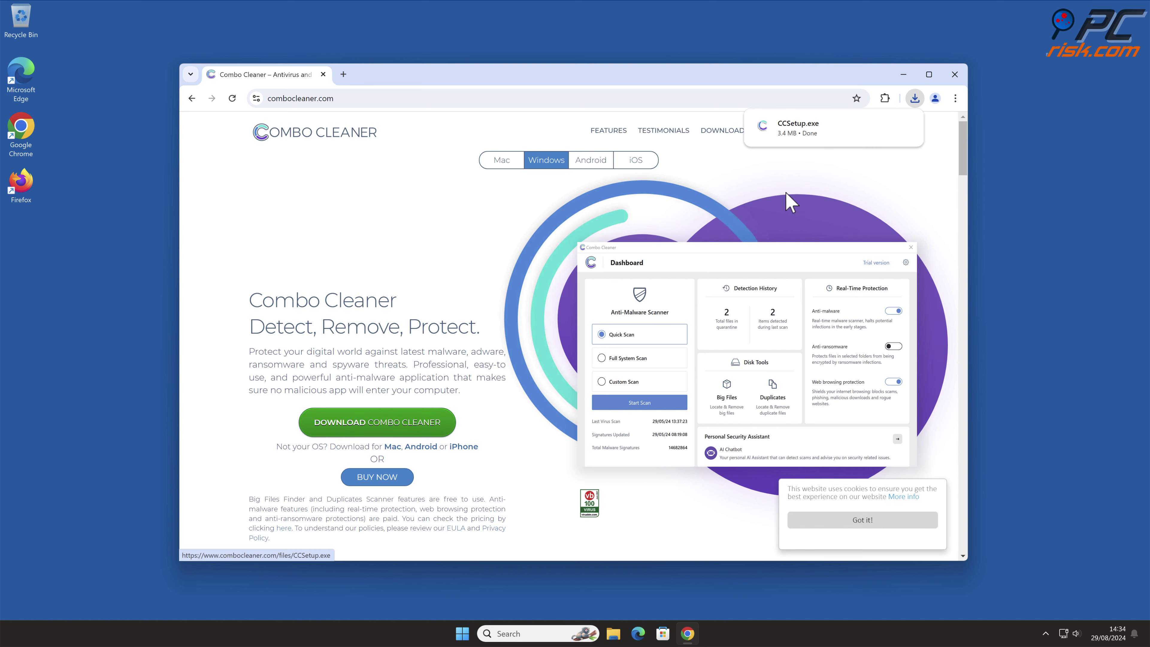
click(808, 134)
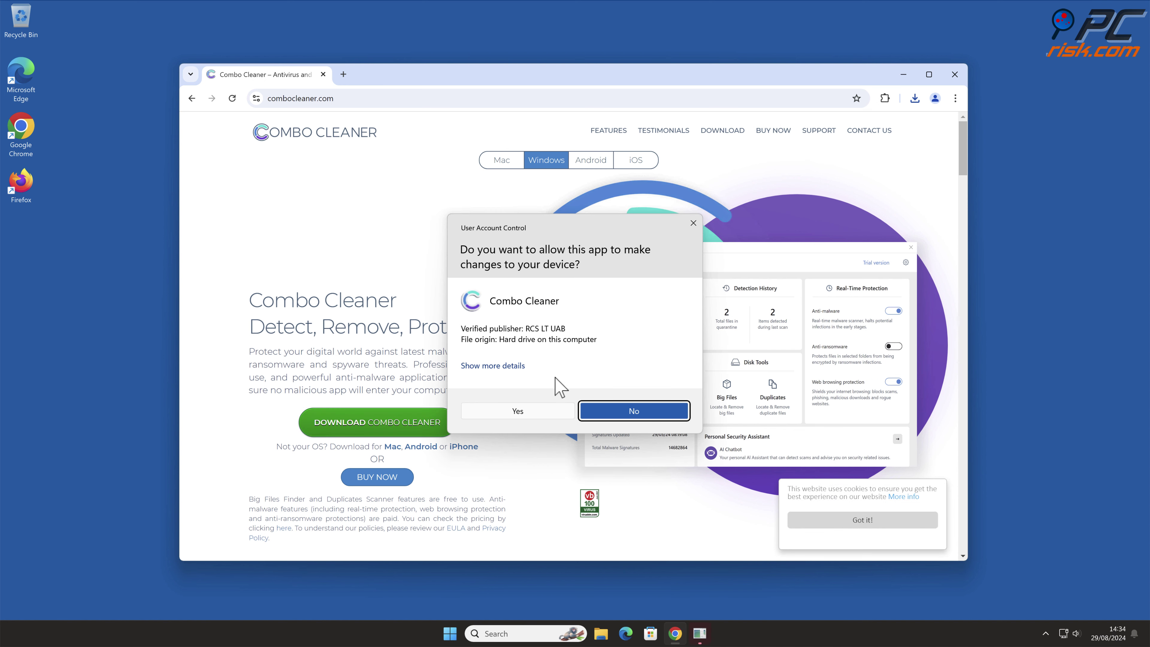
click(522, 418)
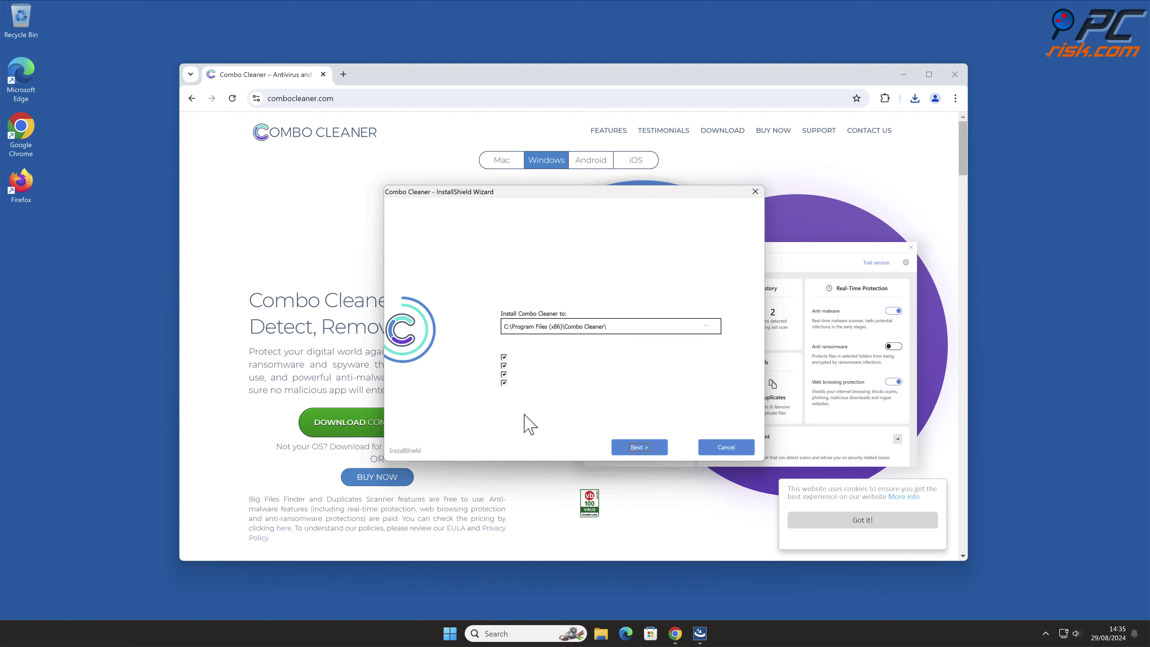
click(650, 449)
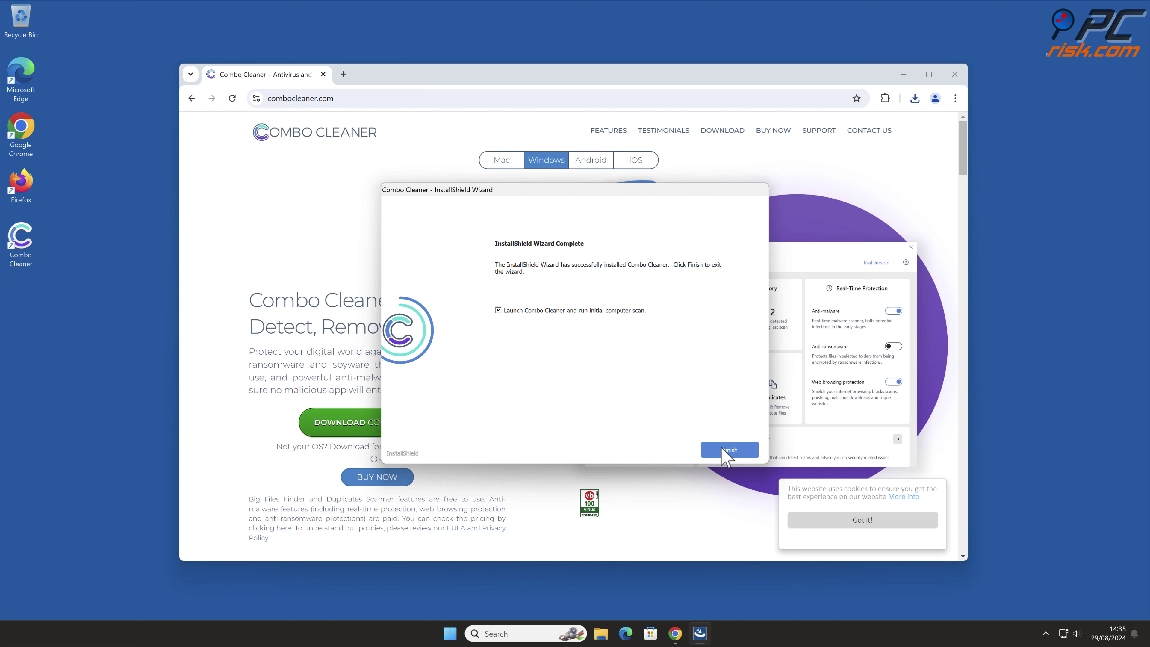
click(738, 451)
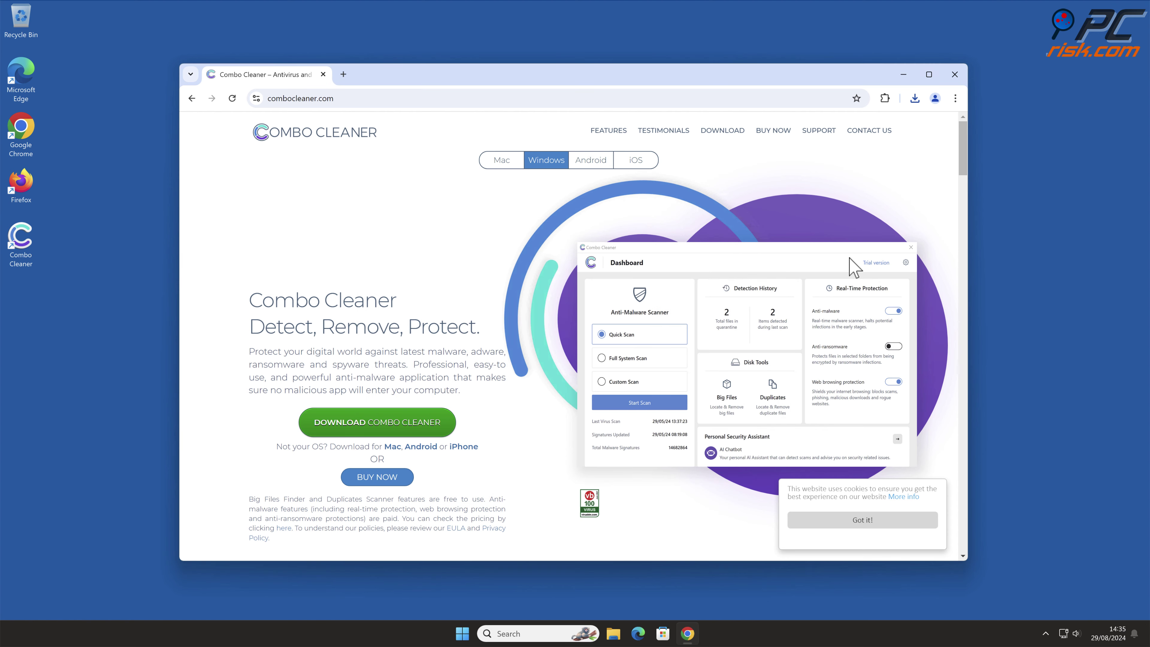
Step: Quarantine the detected Loungoo Unwanted Extension in Combo Cleaner and return to the Dashboard
click(954, 75)
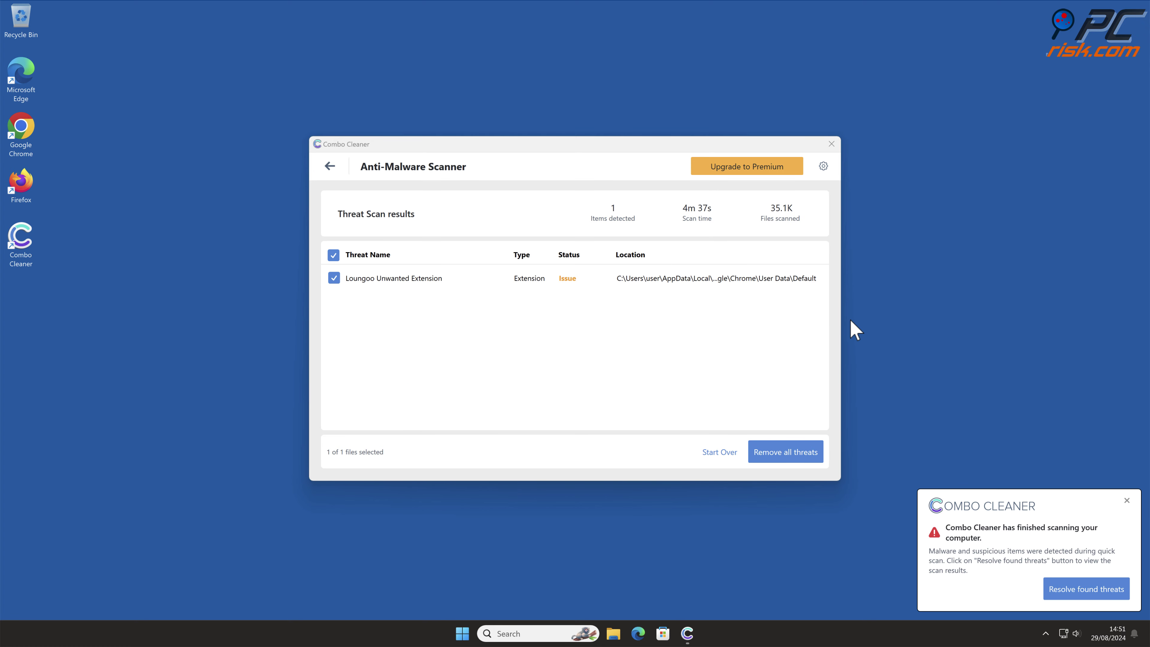
click(805, 453)
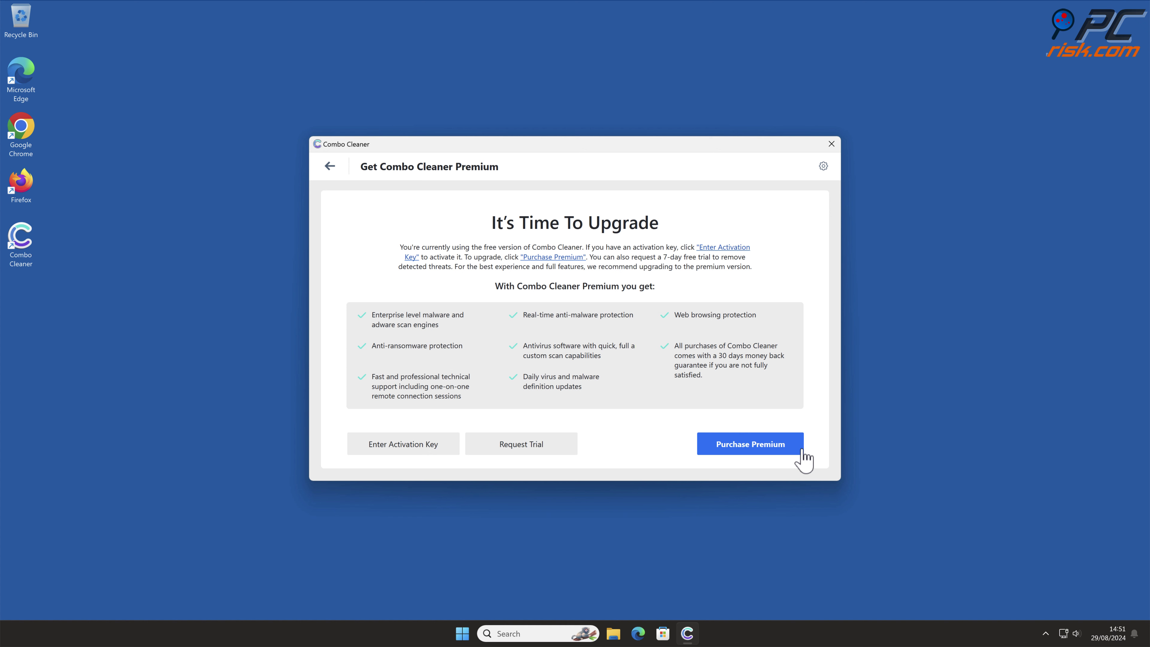
click(443, 446)
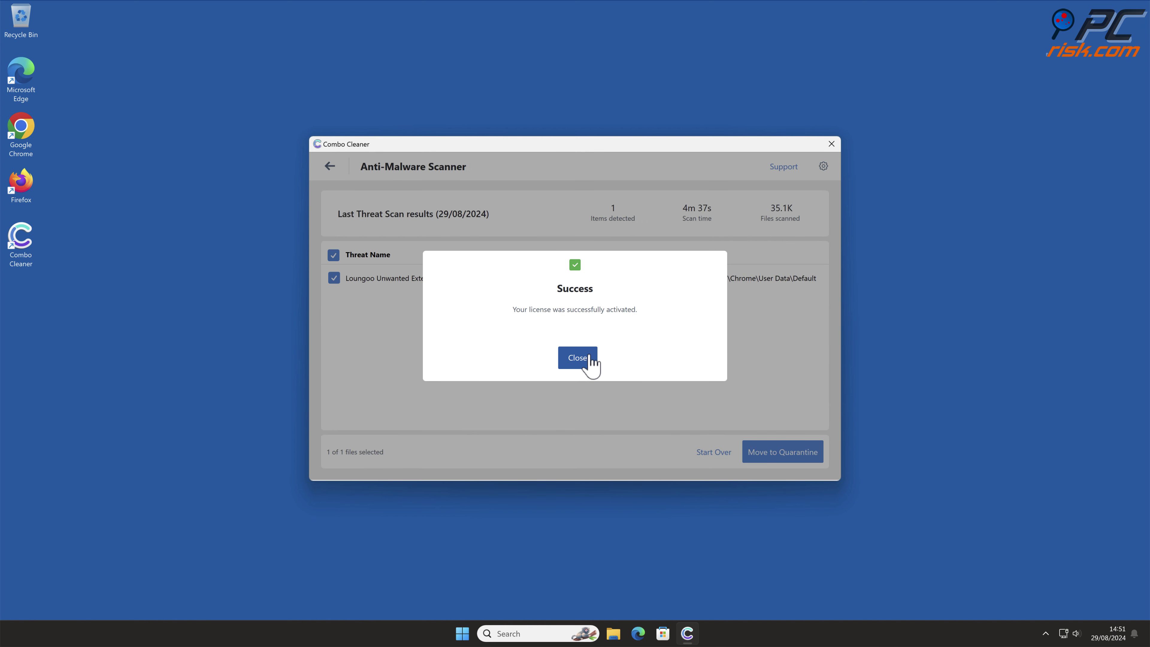
click(587, 358)
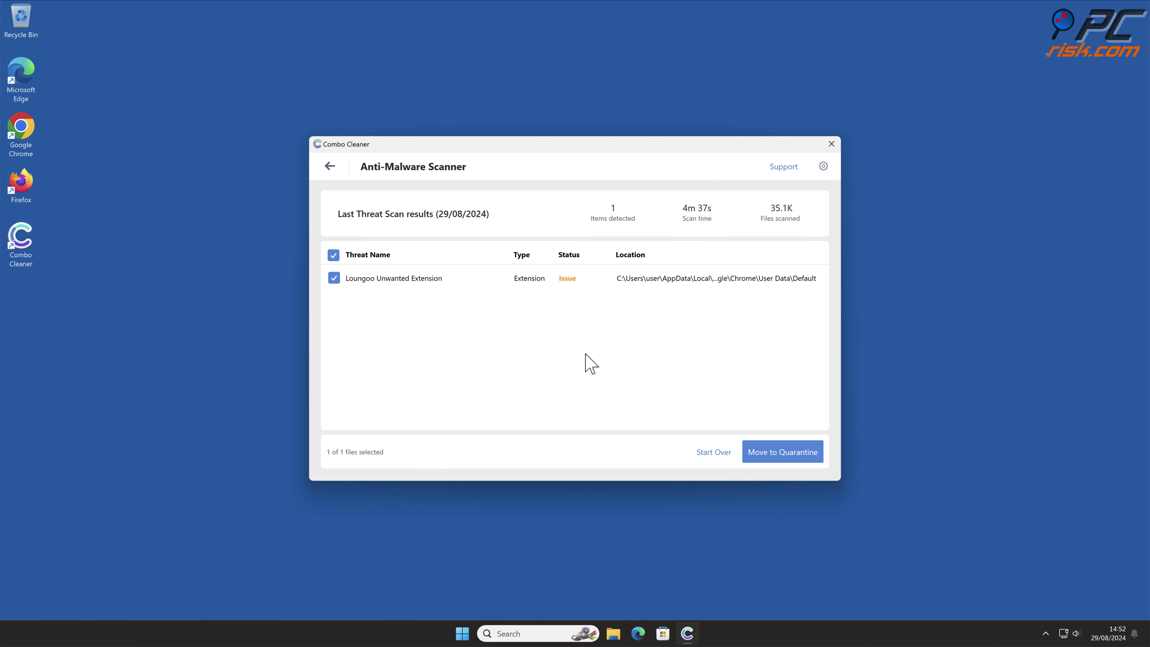
click(793, 449)
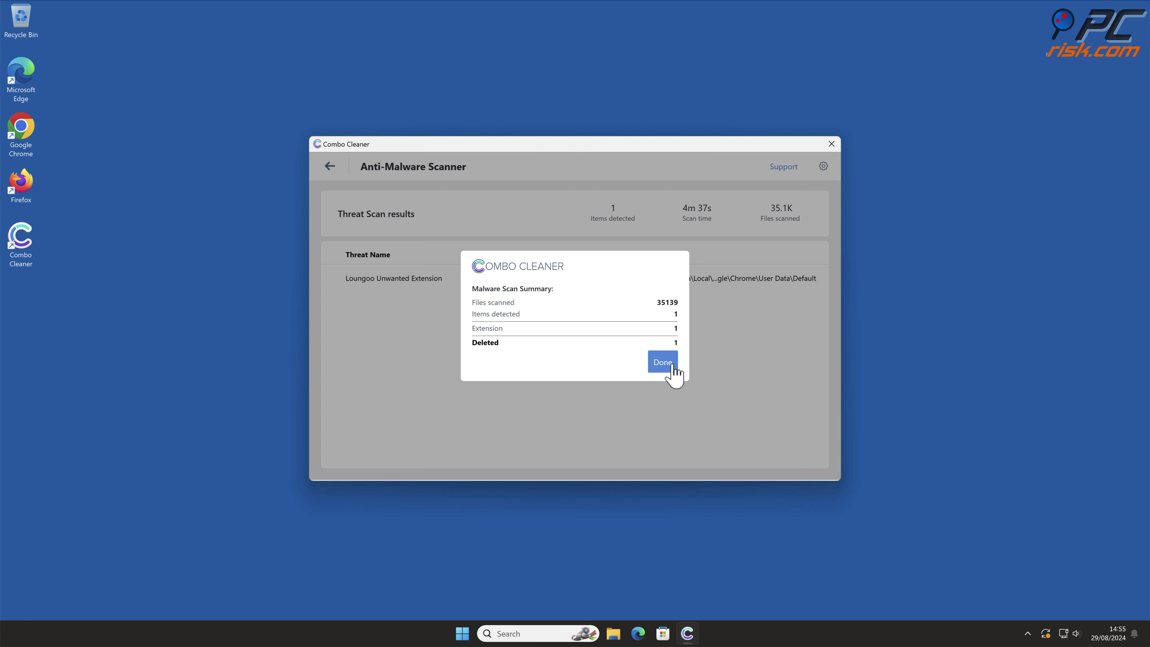
click(662, 362)
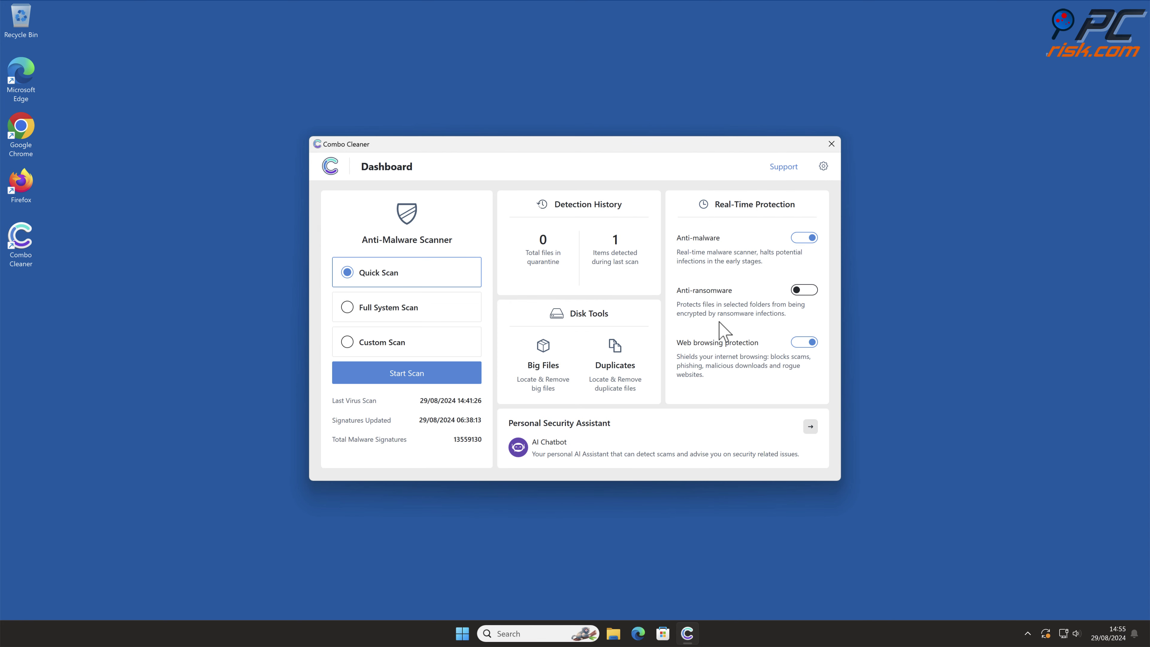
Step: Close the Combo Cleaner window to return to the desktop
click(832, 145)
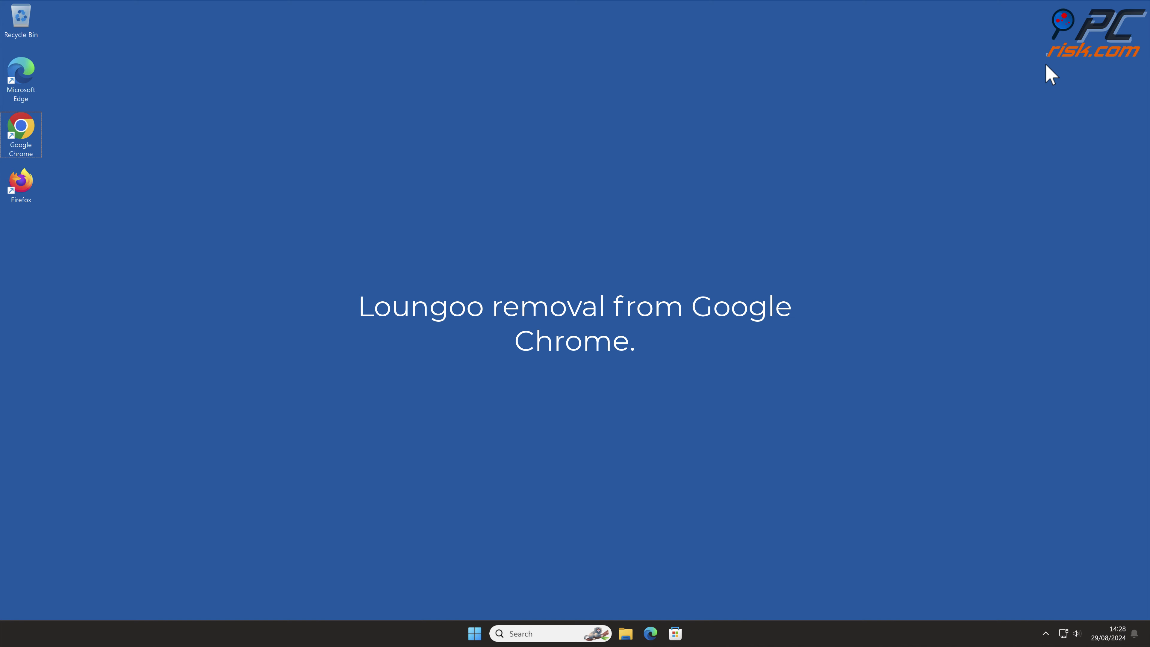
Step: Launch Chrome and remove the Loungoo extension from the Extensions page
double_click(27, 133)
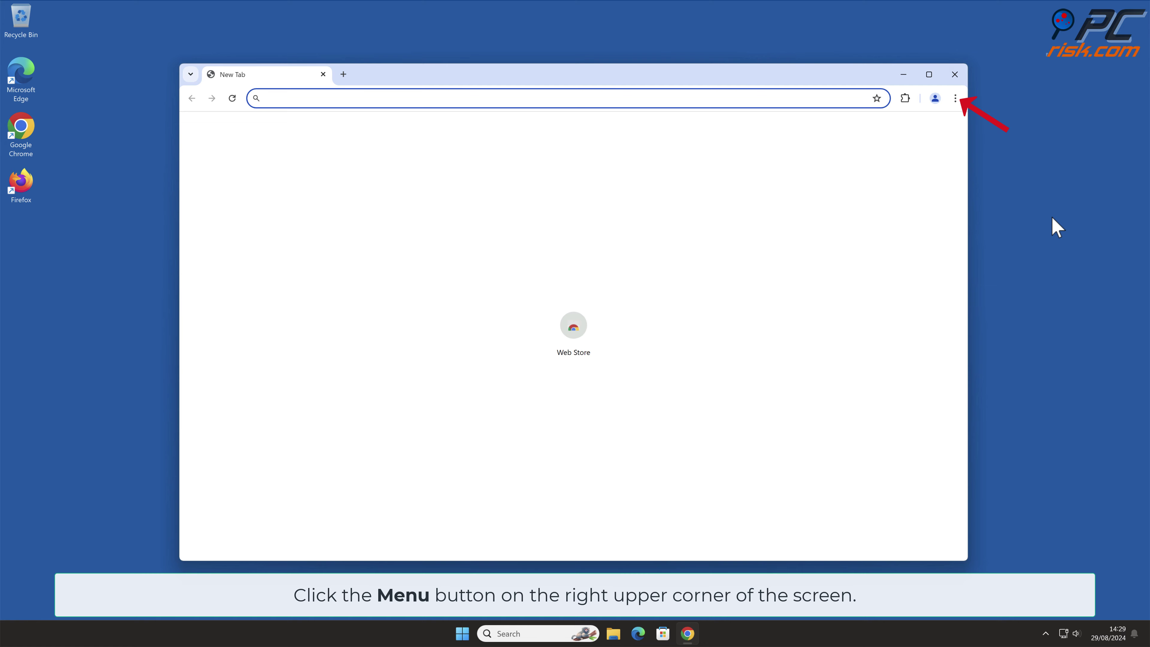
click(956, 98)
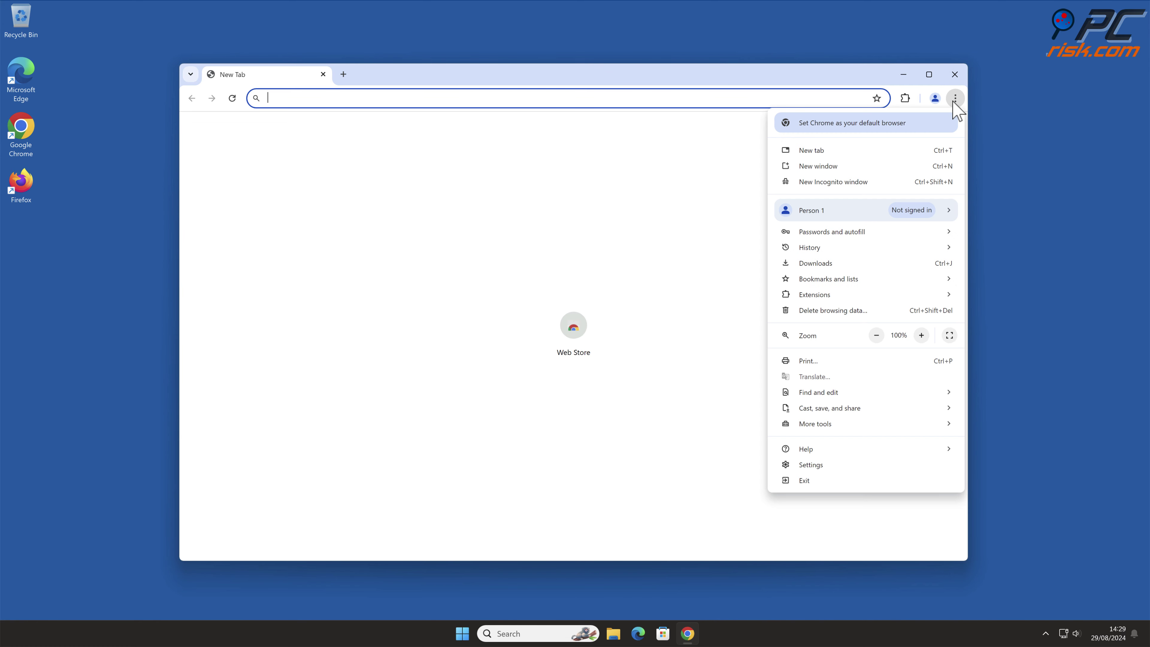
mouse_move(878, 292)
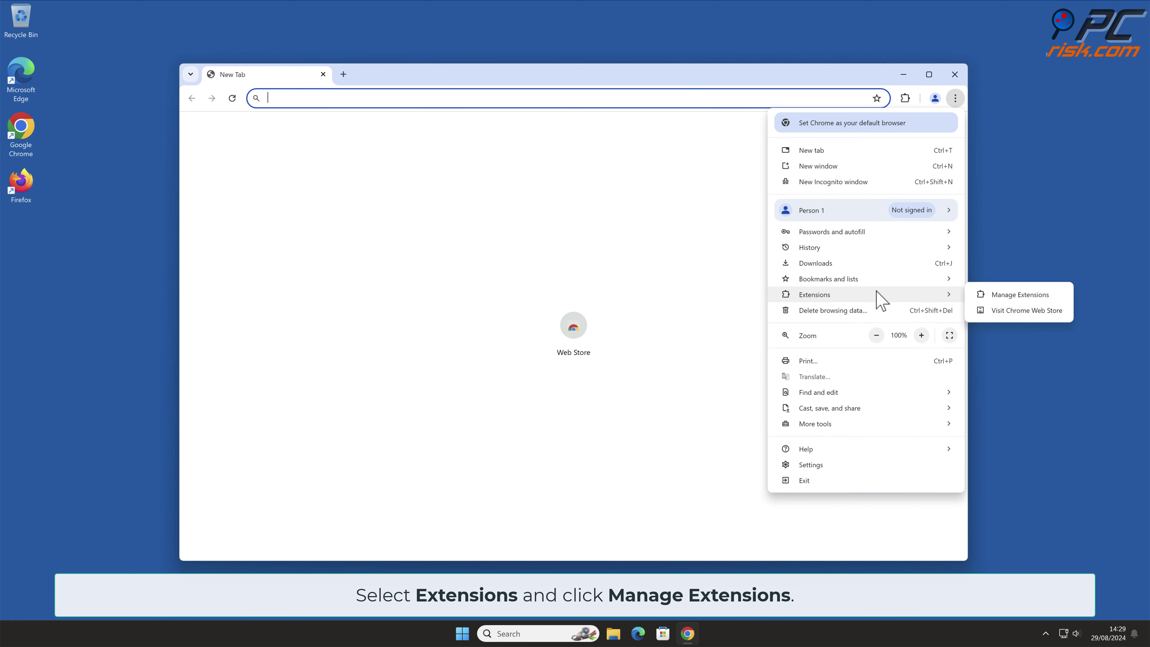
click(1057, 295)
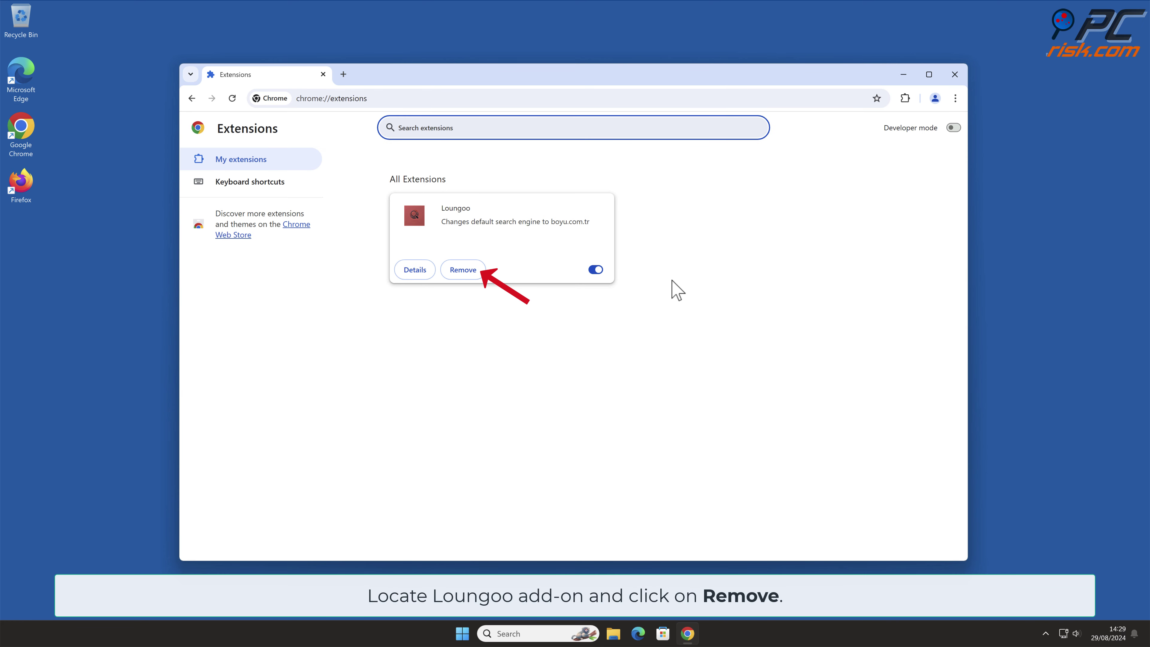
click(471, 271)
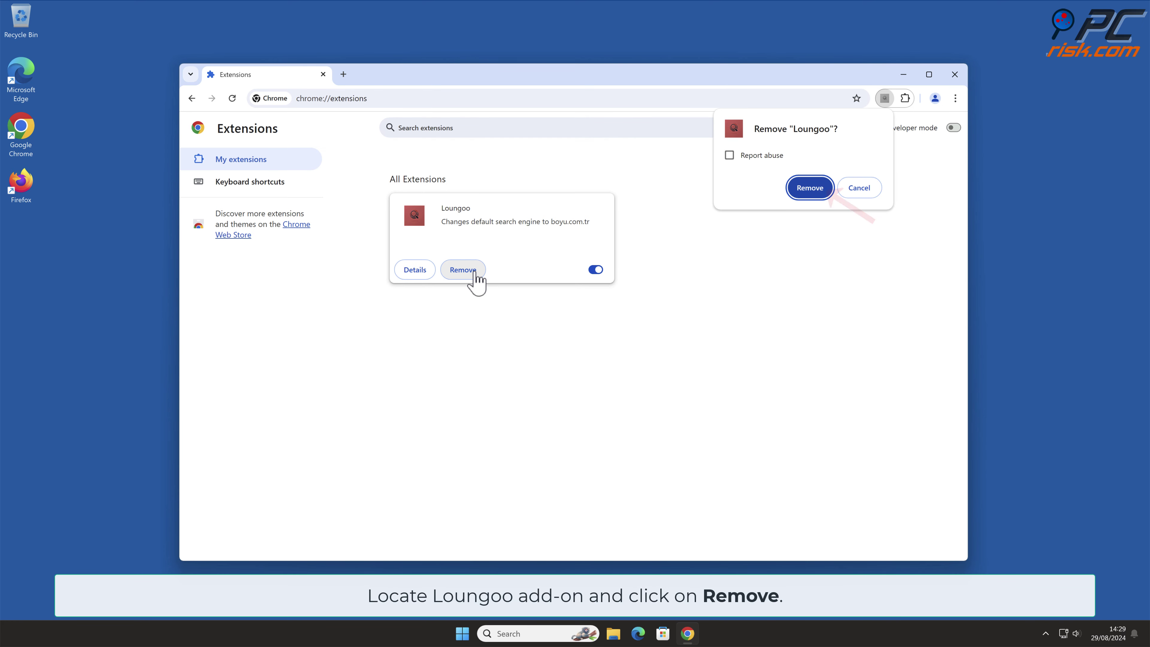
click(821, 193)
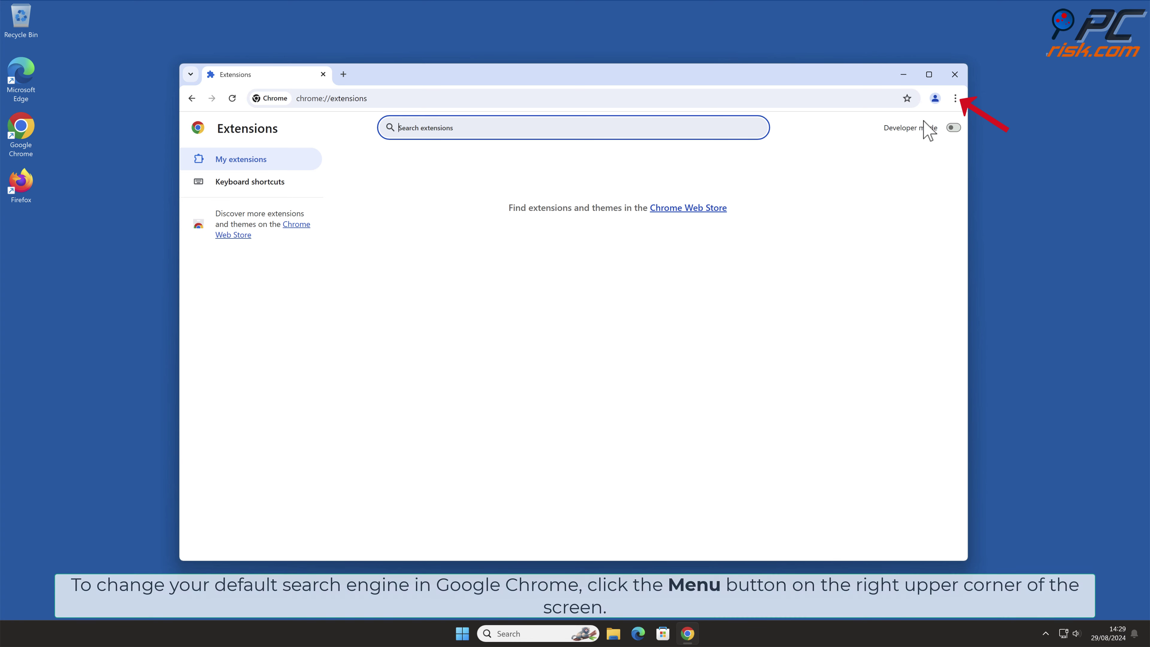
click(956, 98)
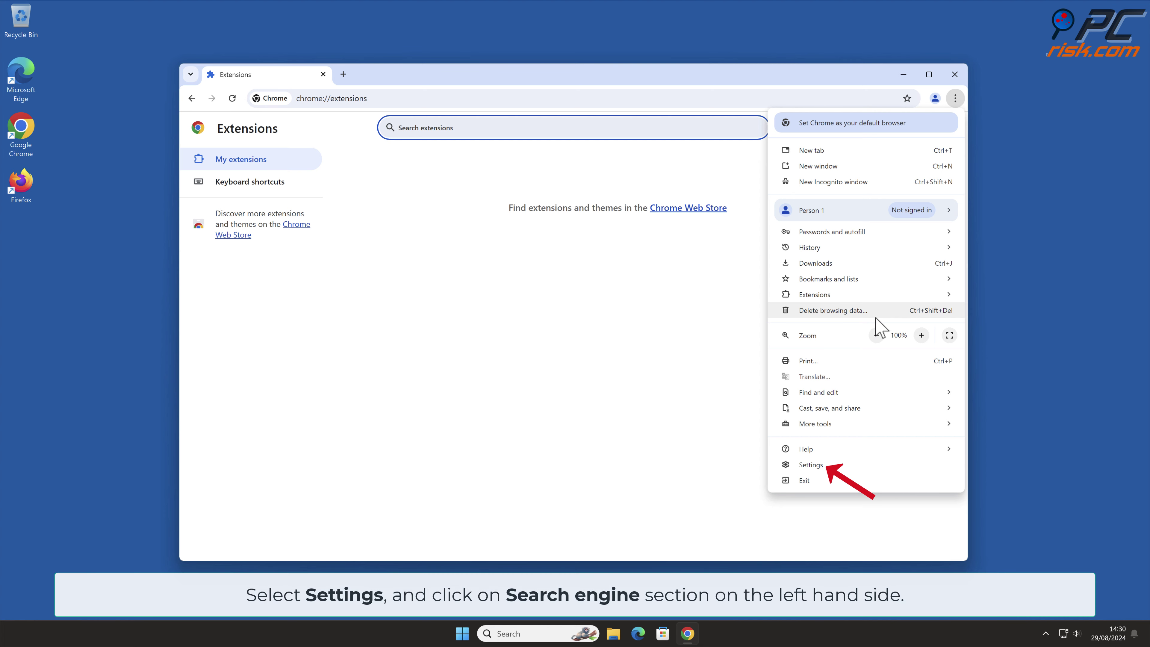
Step: In Chrome's search engine settings, make Google the default search engine
click(830, 471)
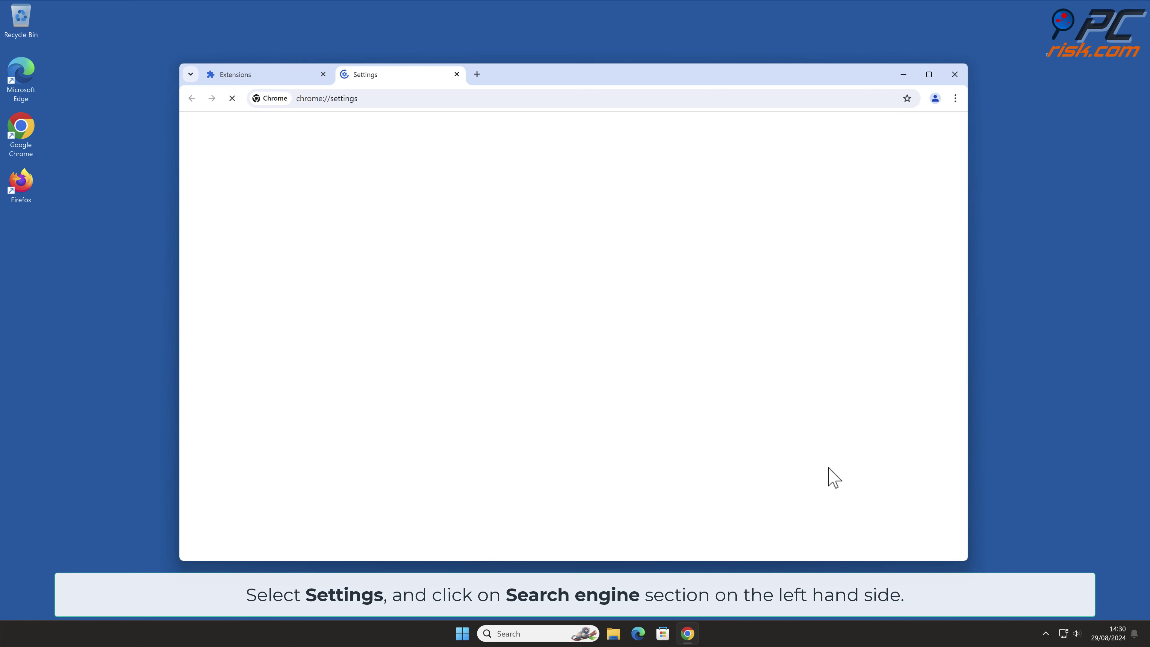
click(273, 276)
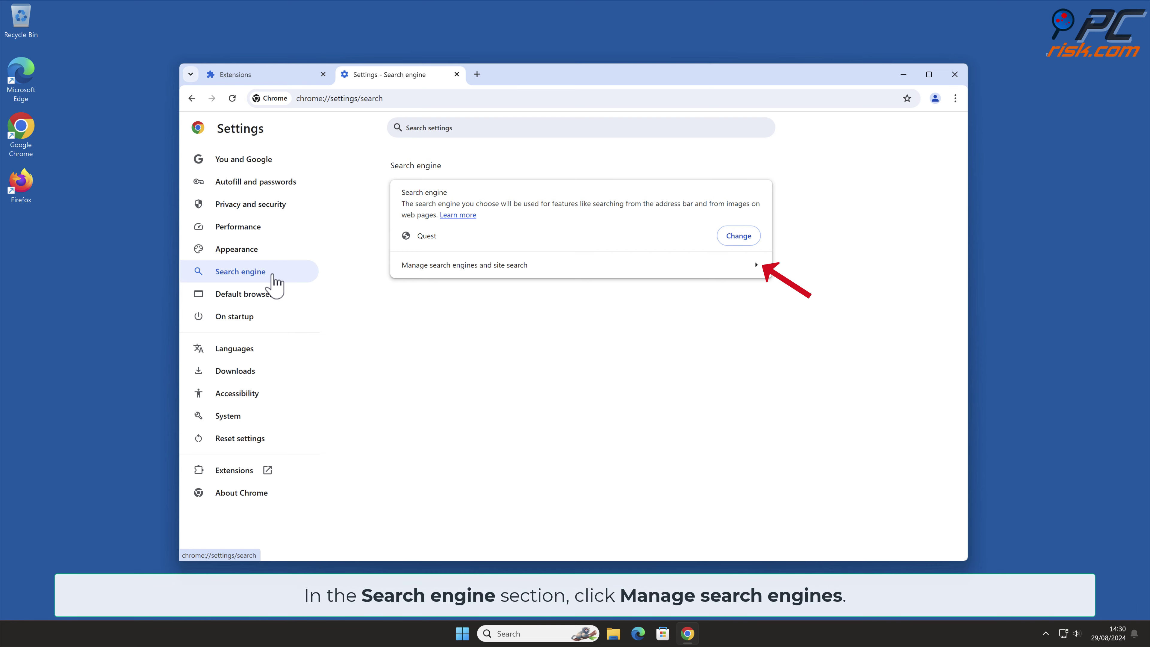
click(761, 266)
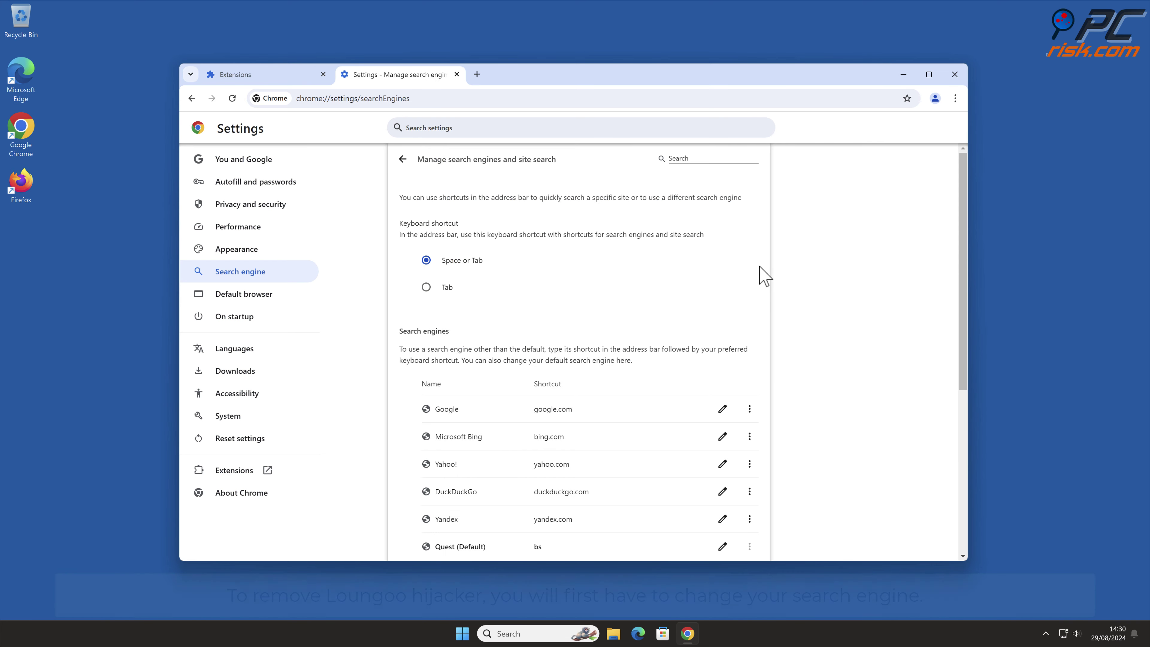
drag(965, 246, 967, 337)
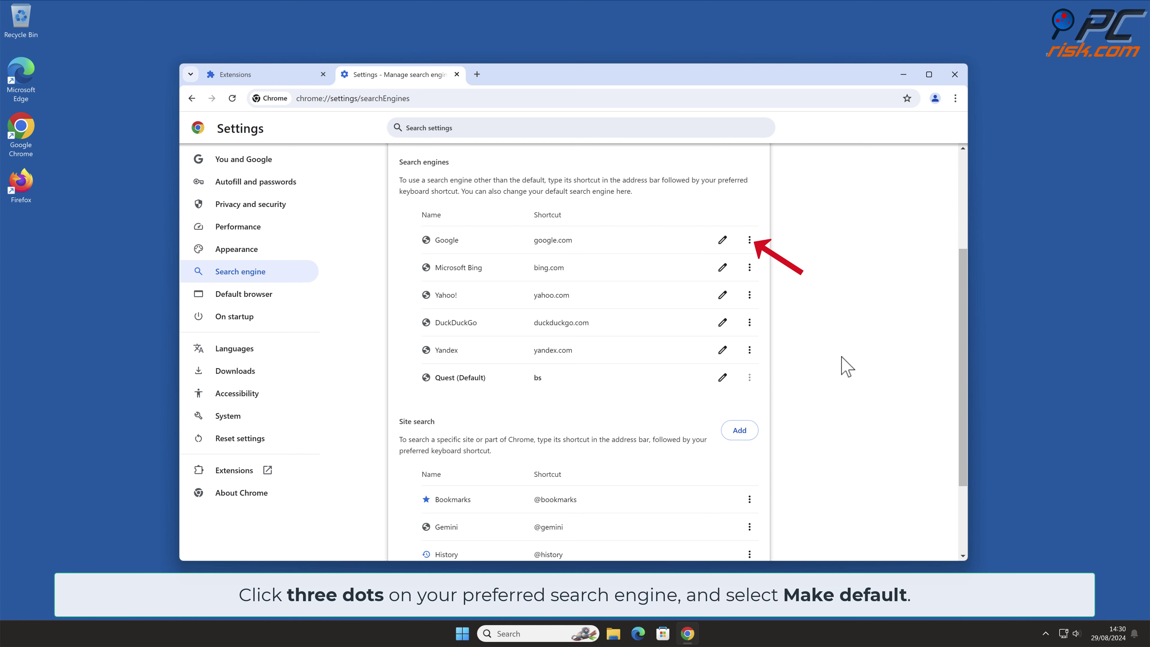
click(749, 239)
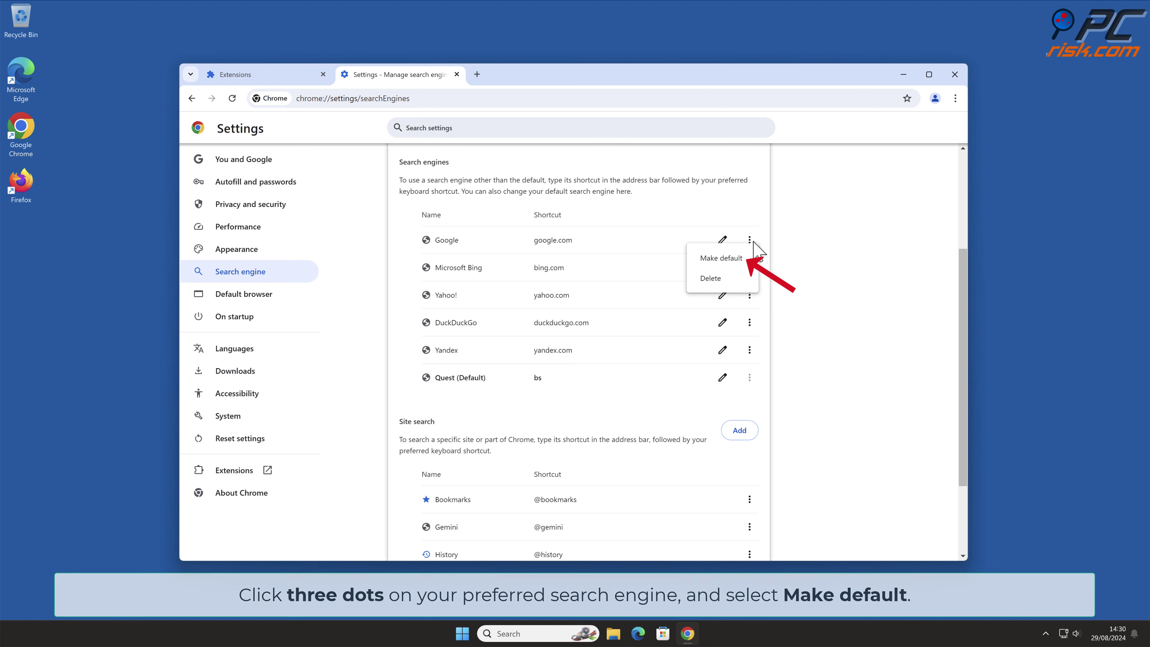
click(721, 258)
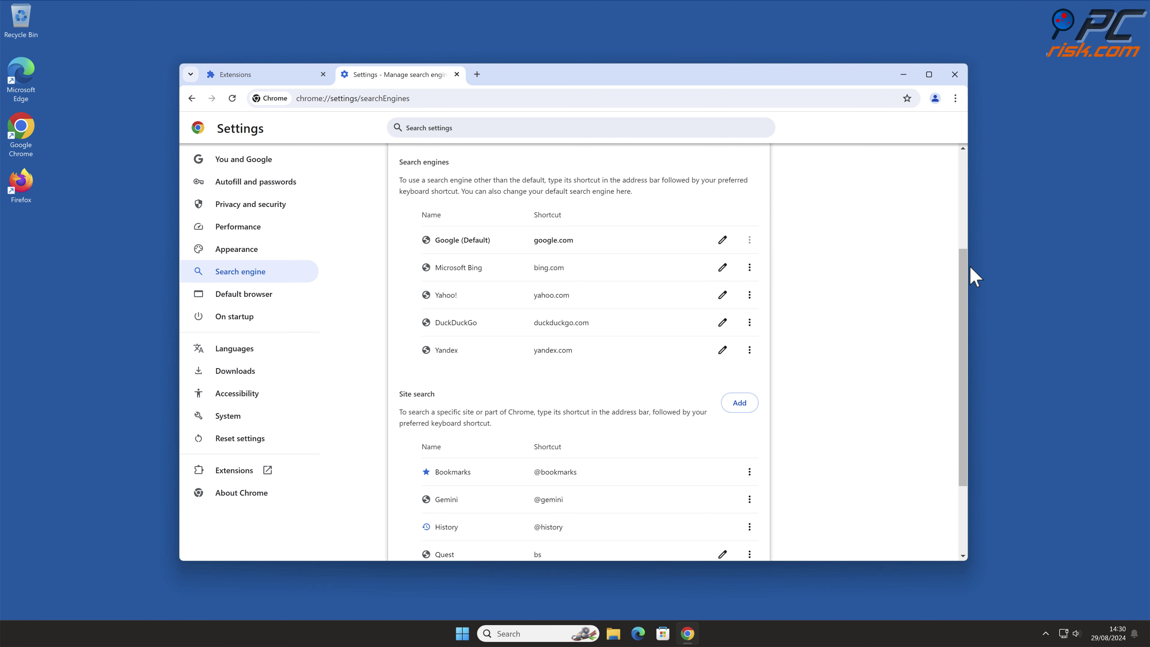
Step: Delete the Quest entry from the site-search list
drag(966, 275, 964, 363)
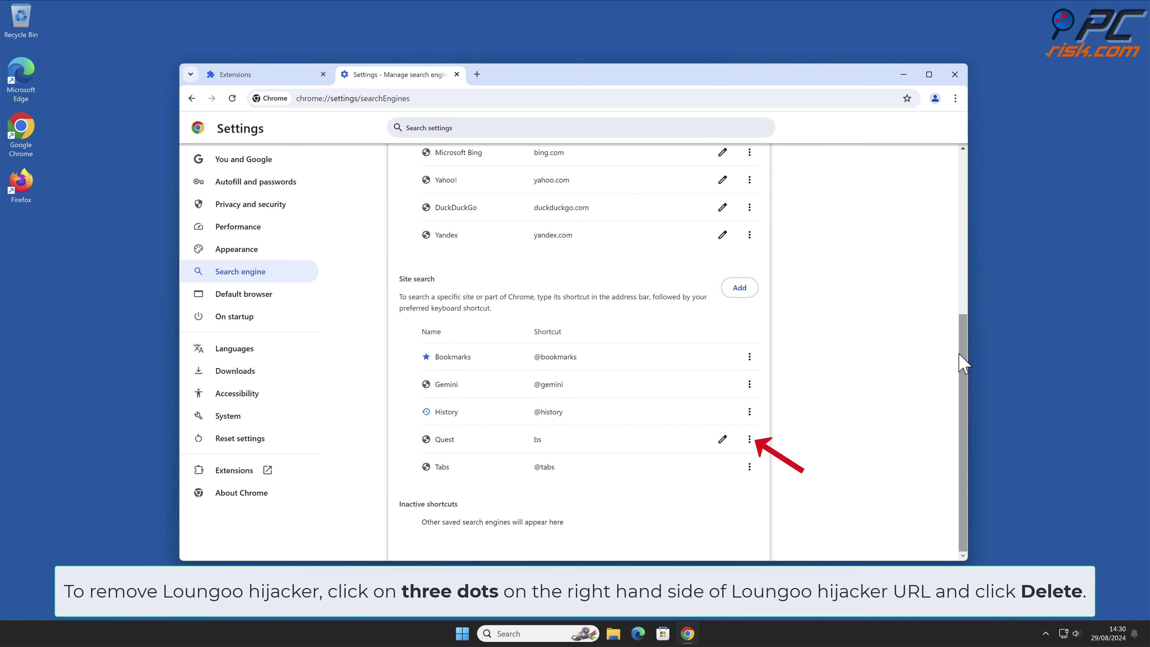
click(750, 440)
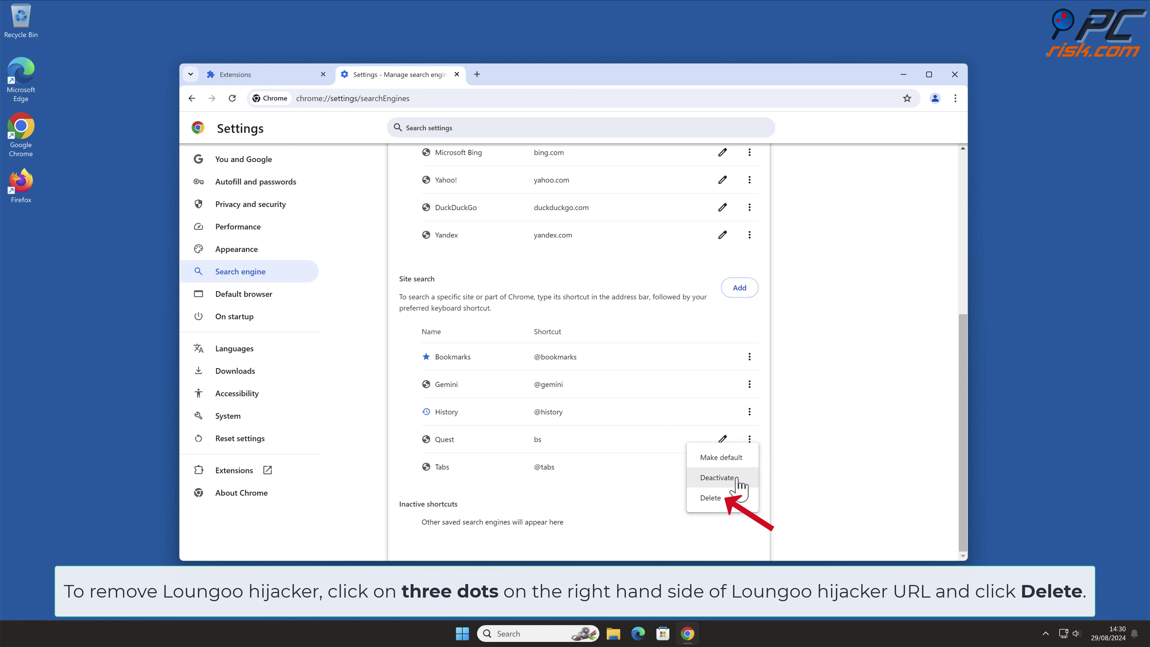
click(733, 498)
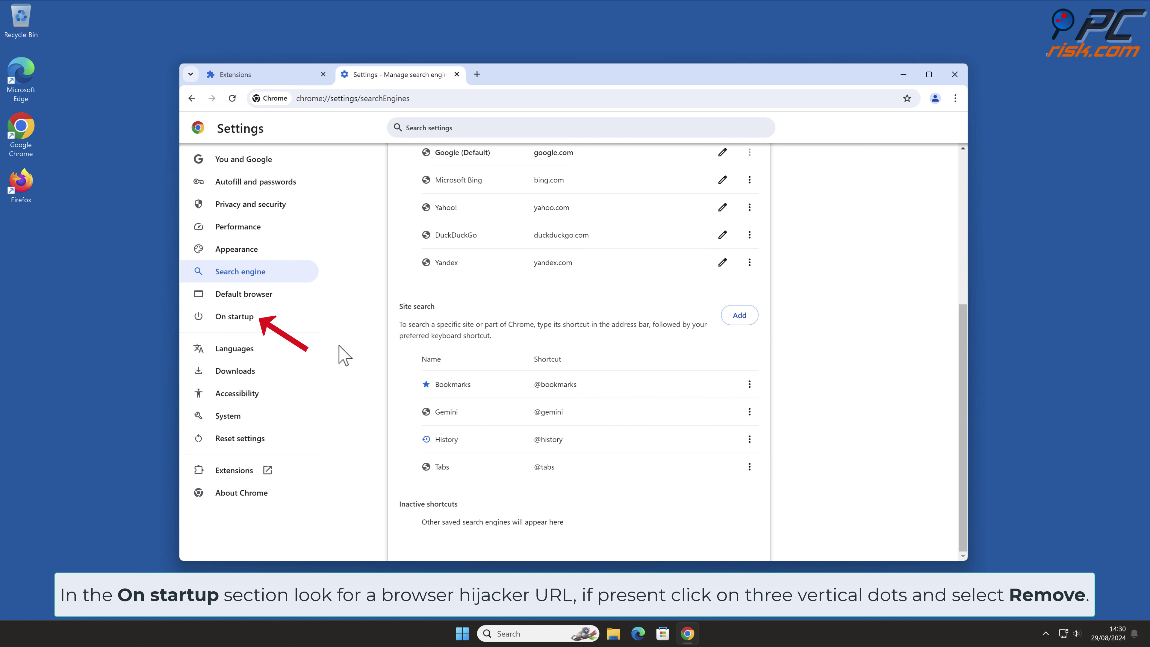
Step: Remove finditfasts.com from Chrome's startup pages and close the browser
click(264, 326)
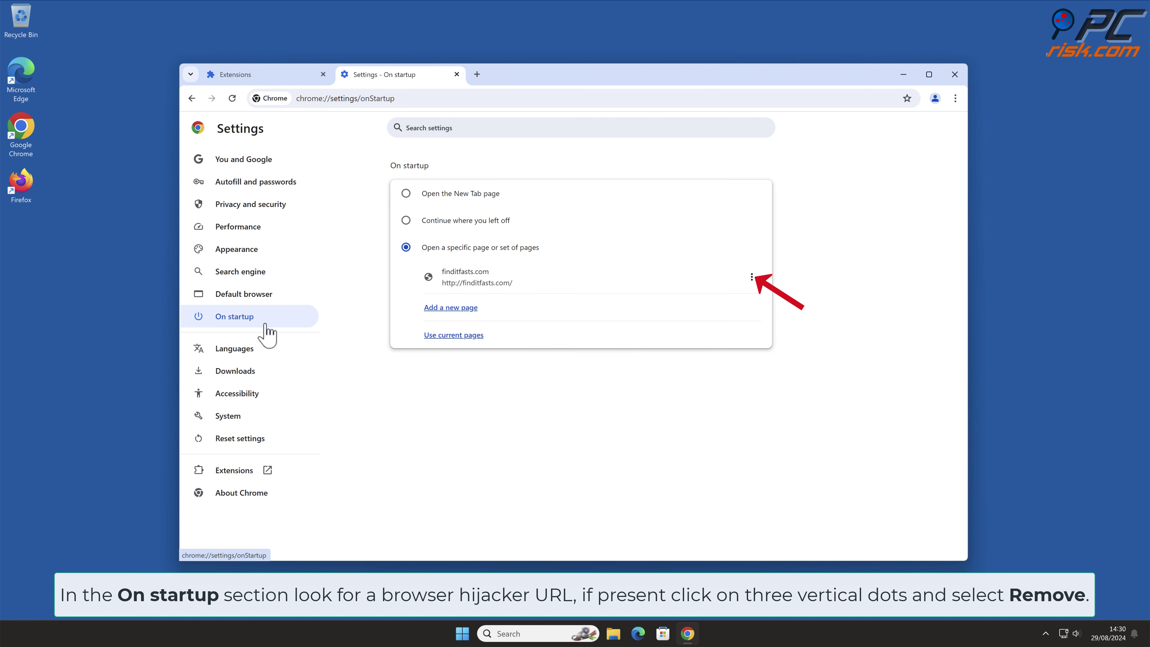
click(751, 279)
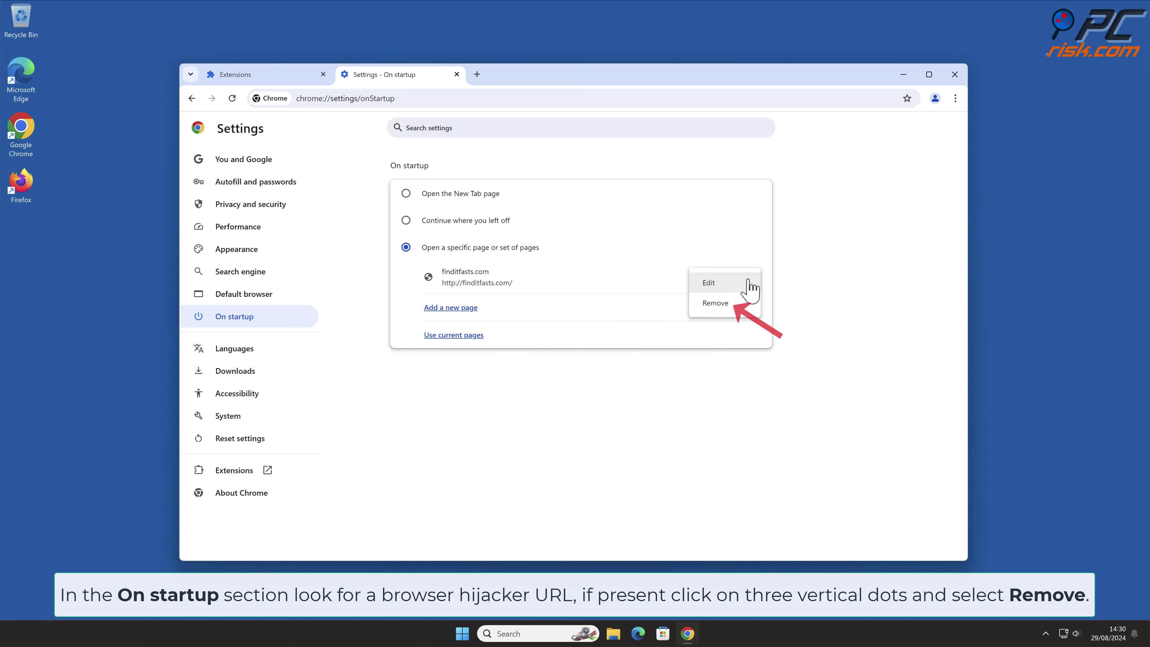
click(735, 304)
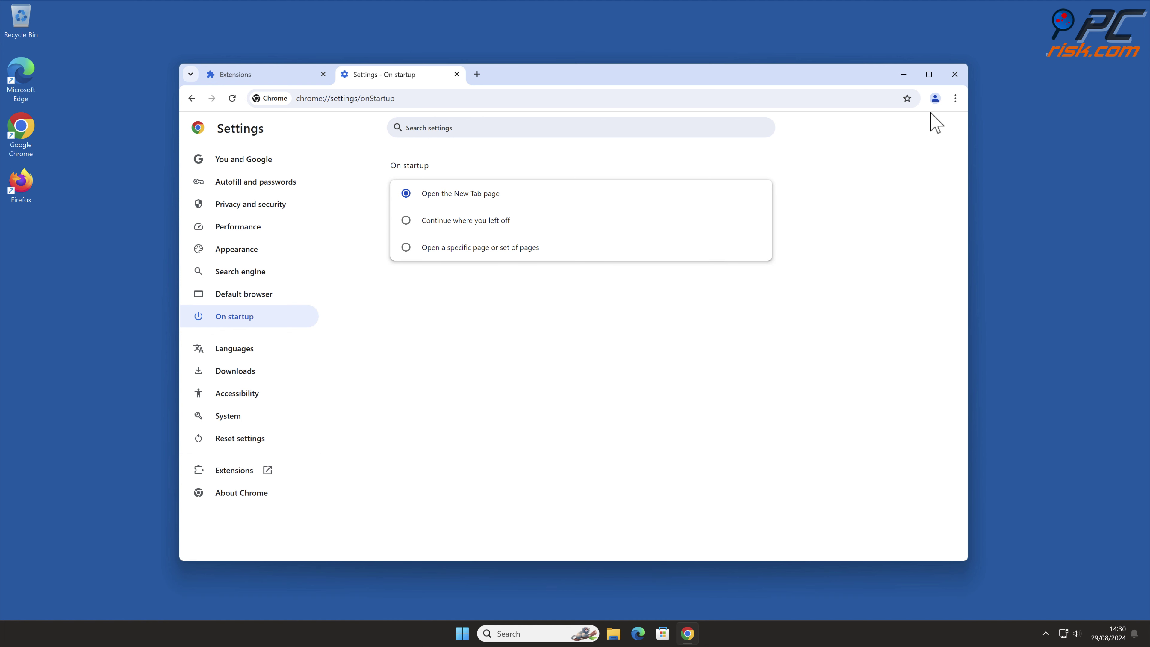
click(949, 80)
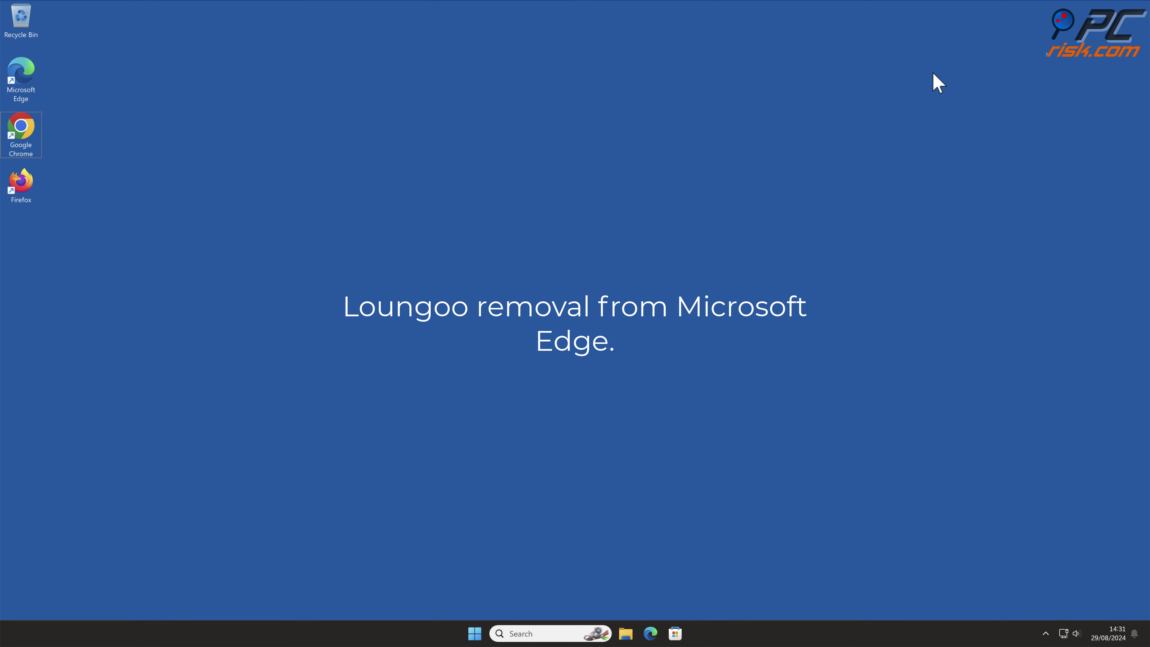
Step: Launch Microsoft Edge and remove the Loungoo extension from its Extensions page
click(37, 84)
double_click(37, 83)
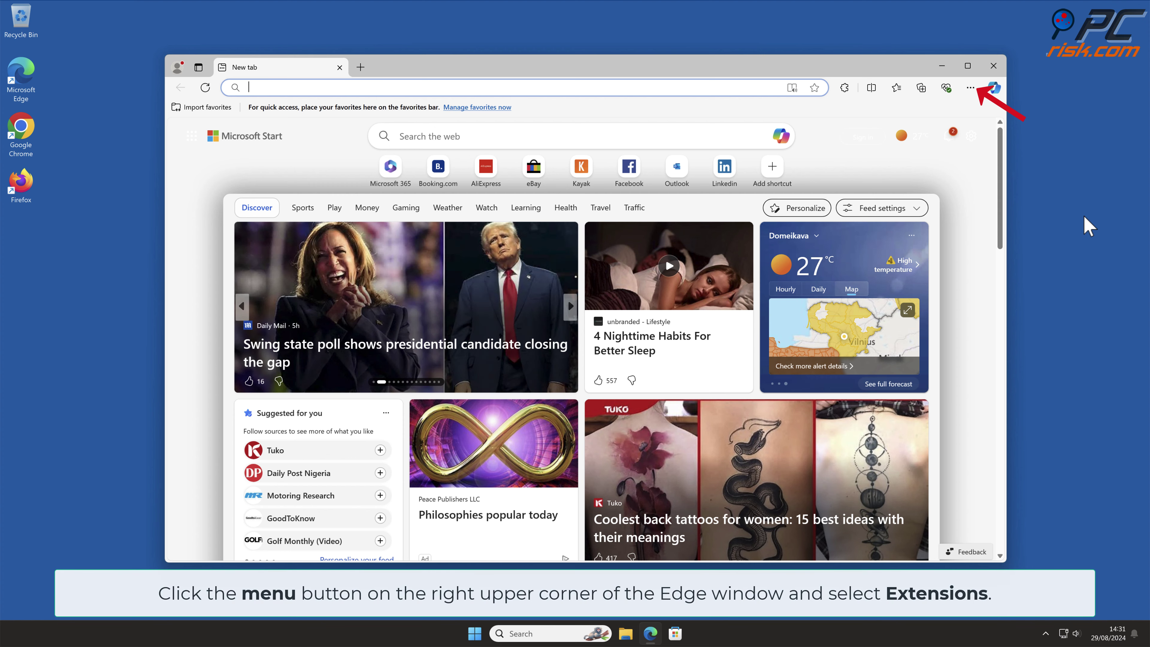
click(971, 88)
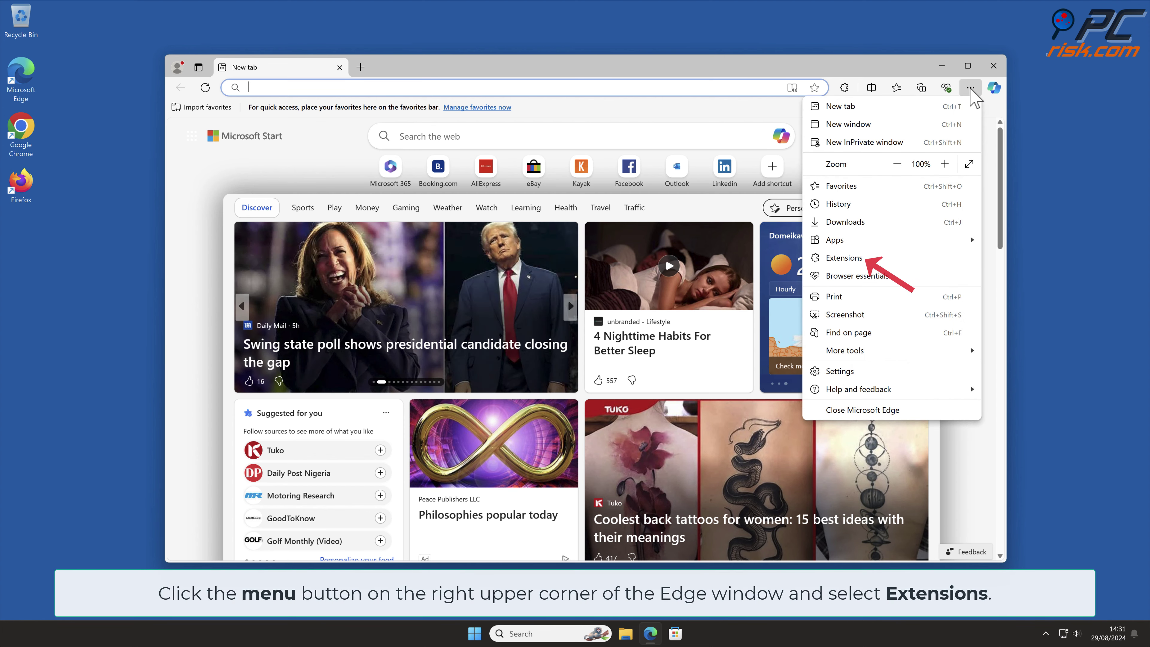
click(880, 257)
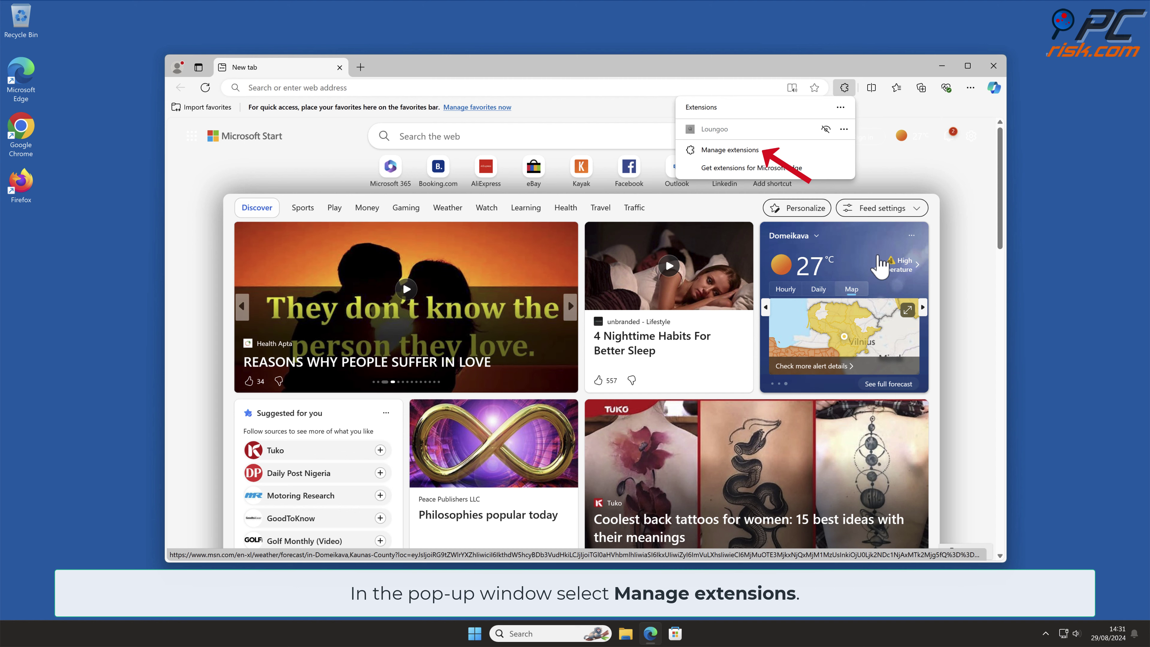
click(763, 154)
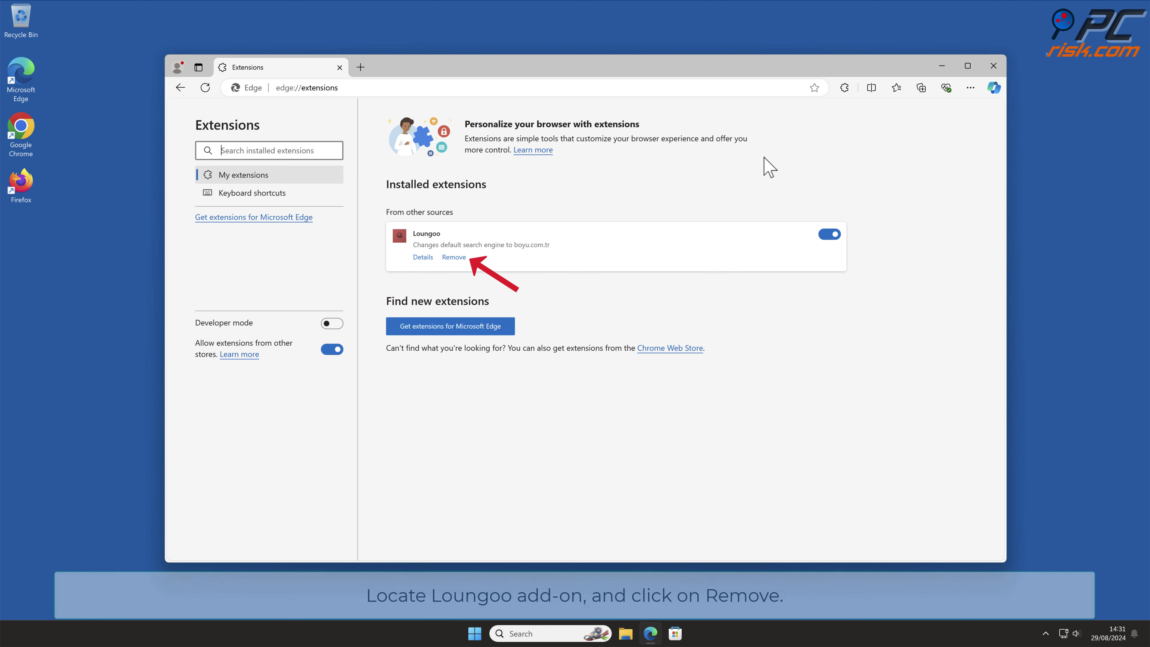
click(454, 257)
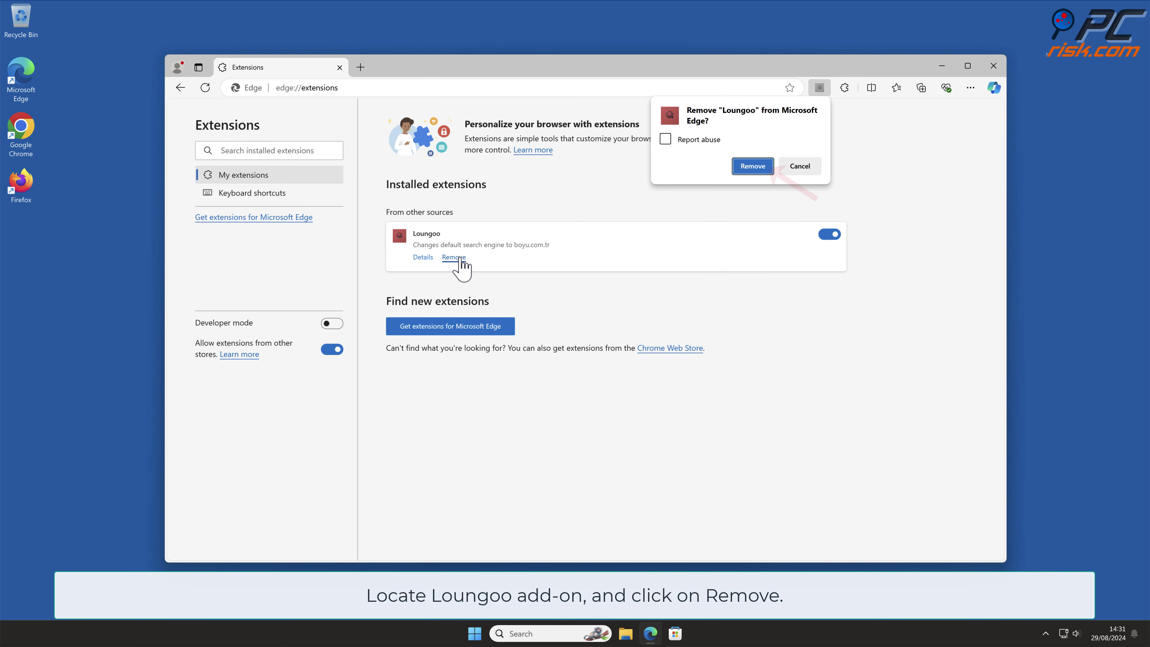
click(759, 172)
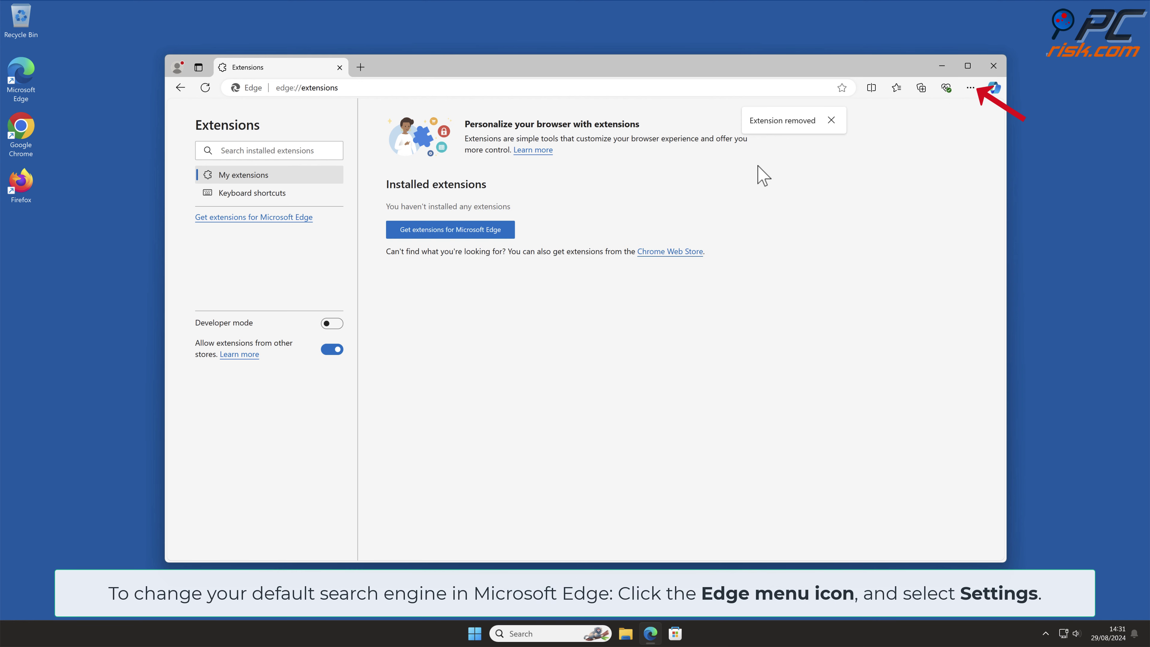
Step: Go to Edge Settings > Privacy, search, and services > Address bar and search
click(970, 88)
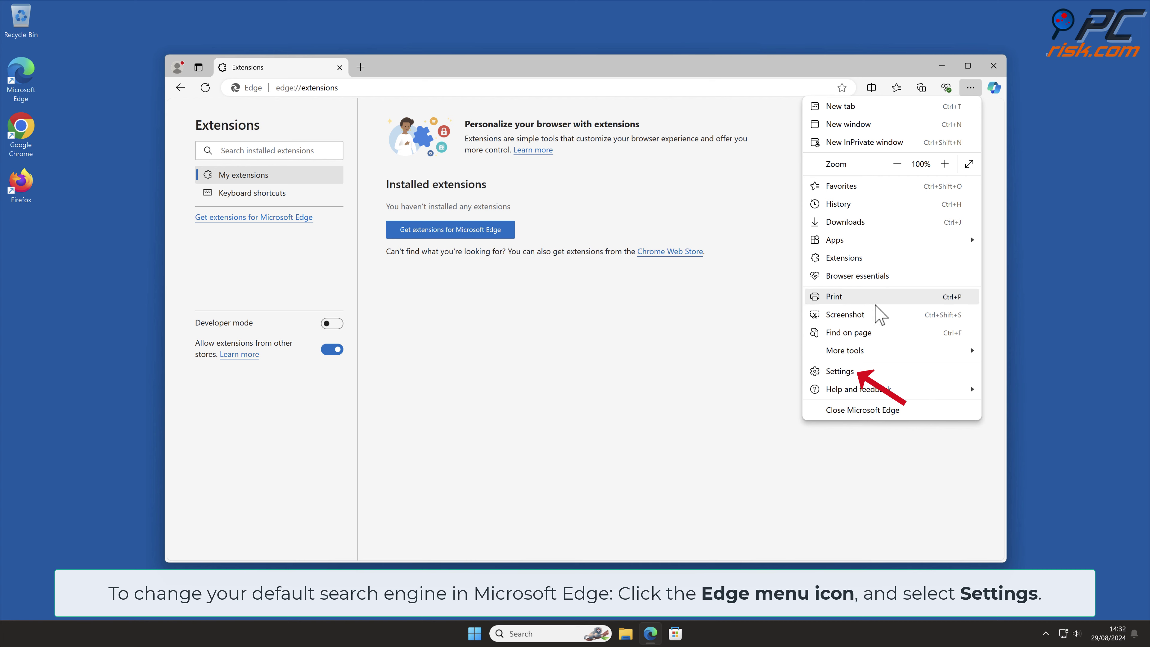
click(862, 374)
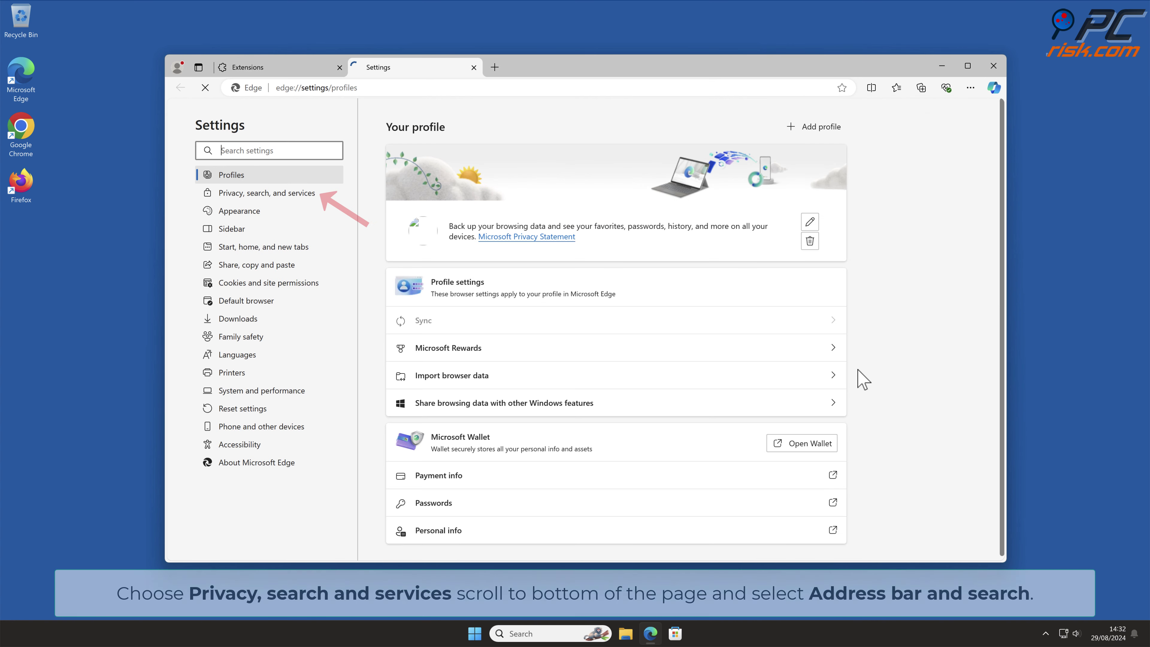
click(325, 195)
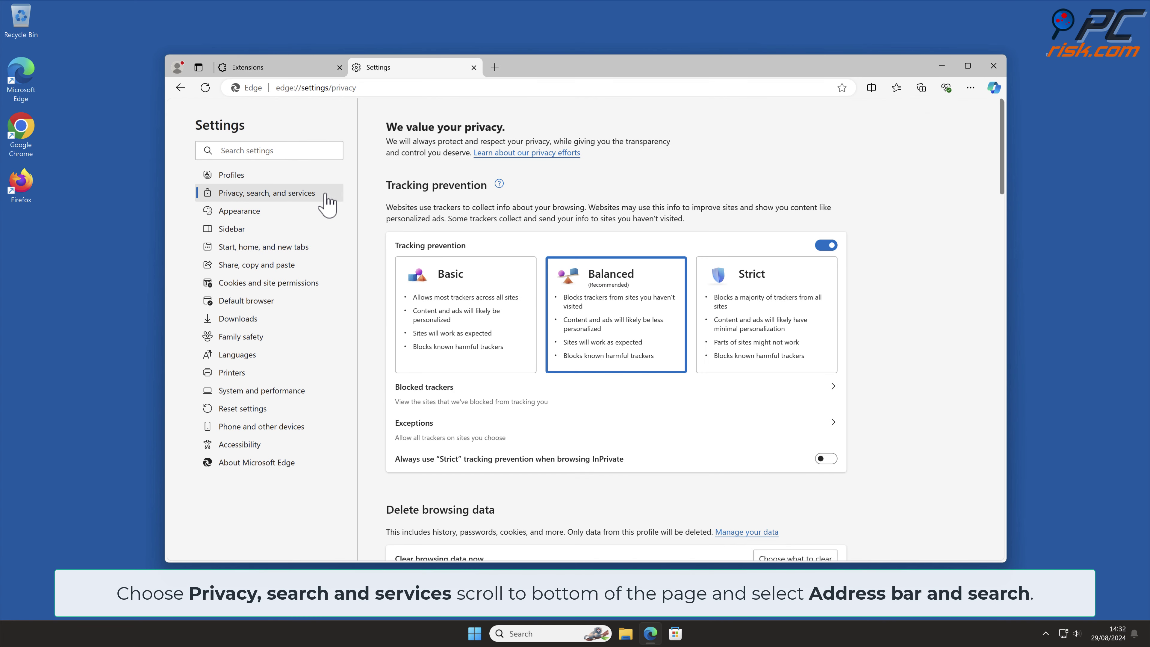
drag(1002, 133, 988, 532)
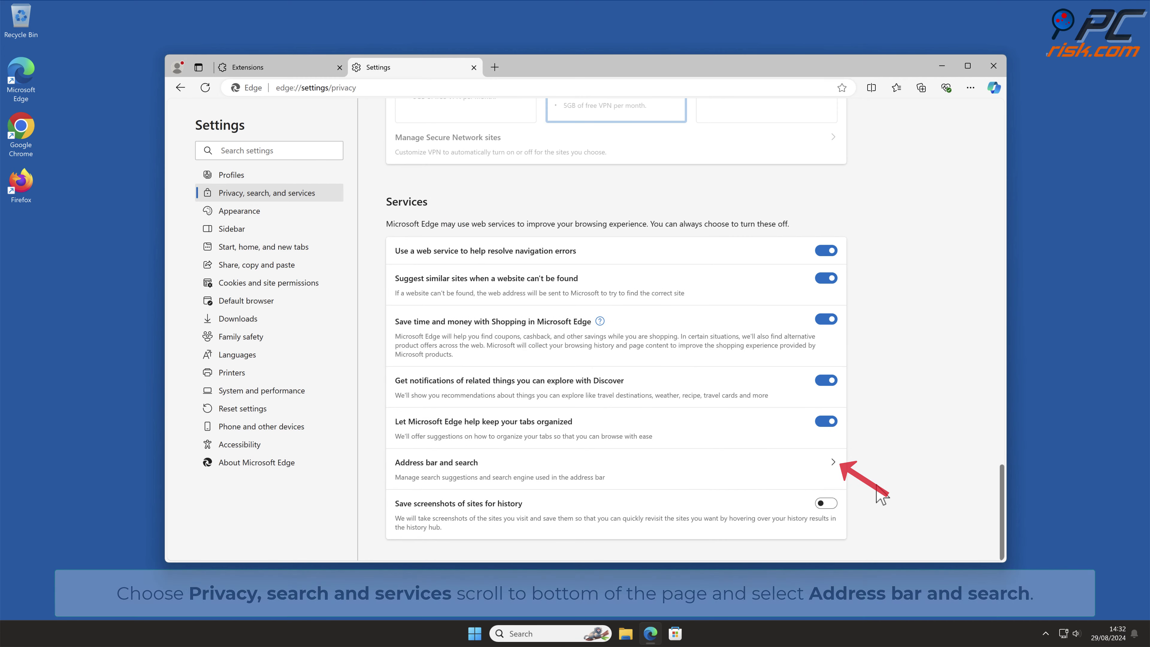
click(839, 469)
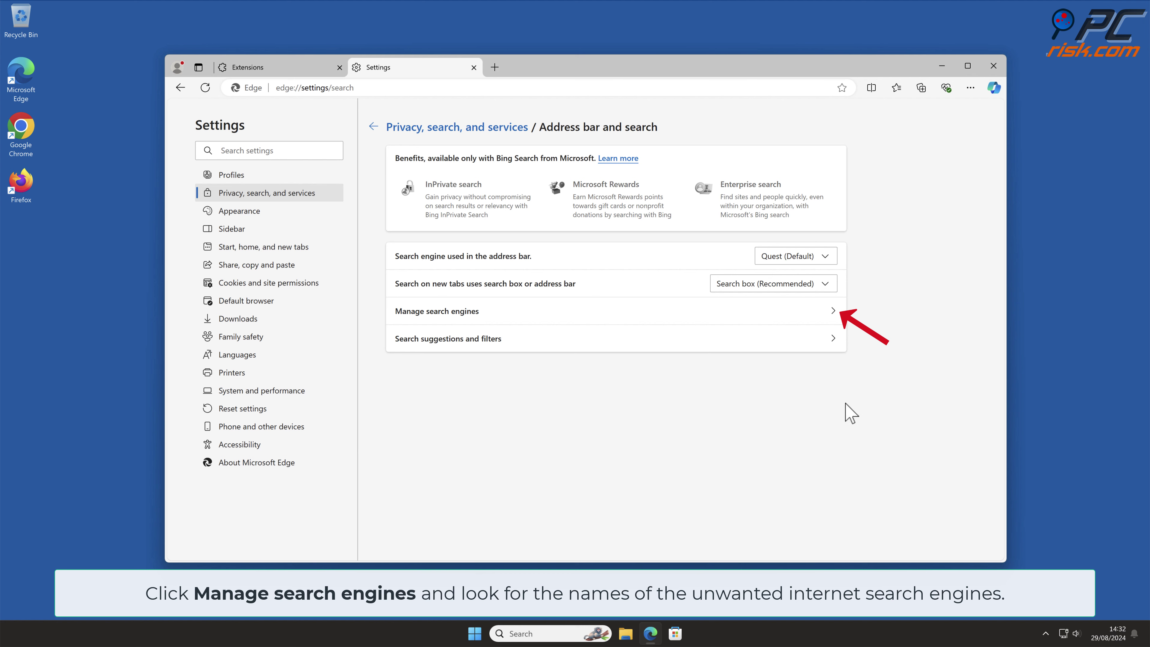
Step: Under Manage search engines, set Bing as default and remove the Quest entry
click(833, 312)
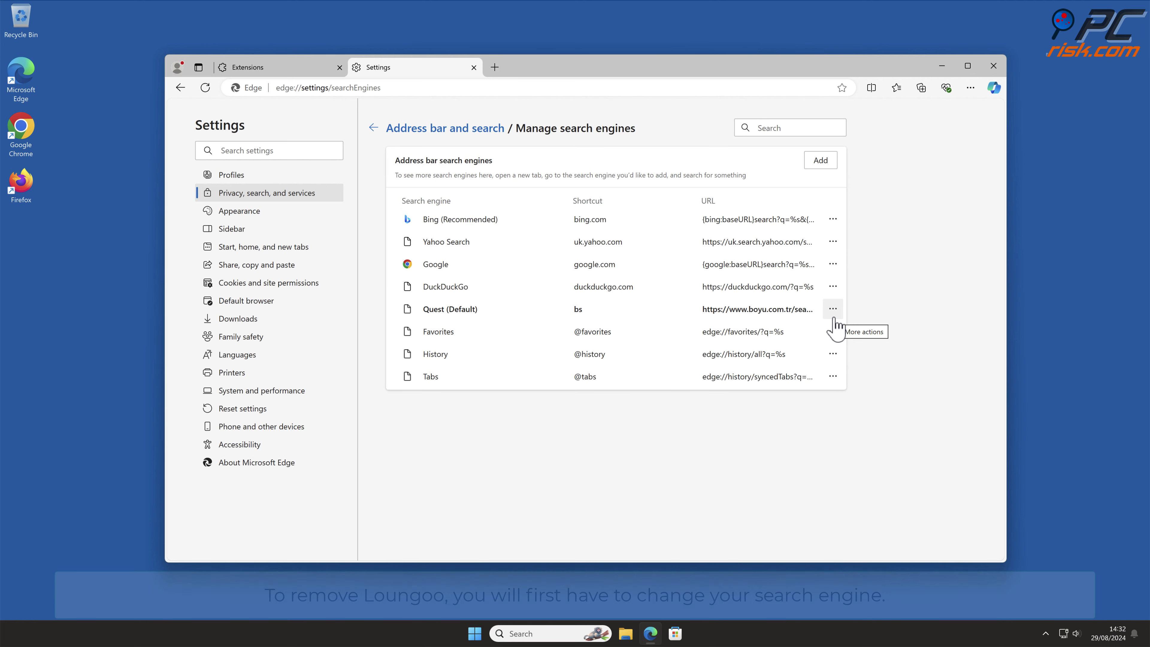
click(834, 318)
click(928, 323)
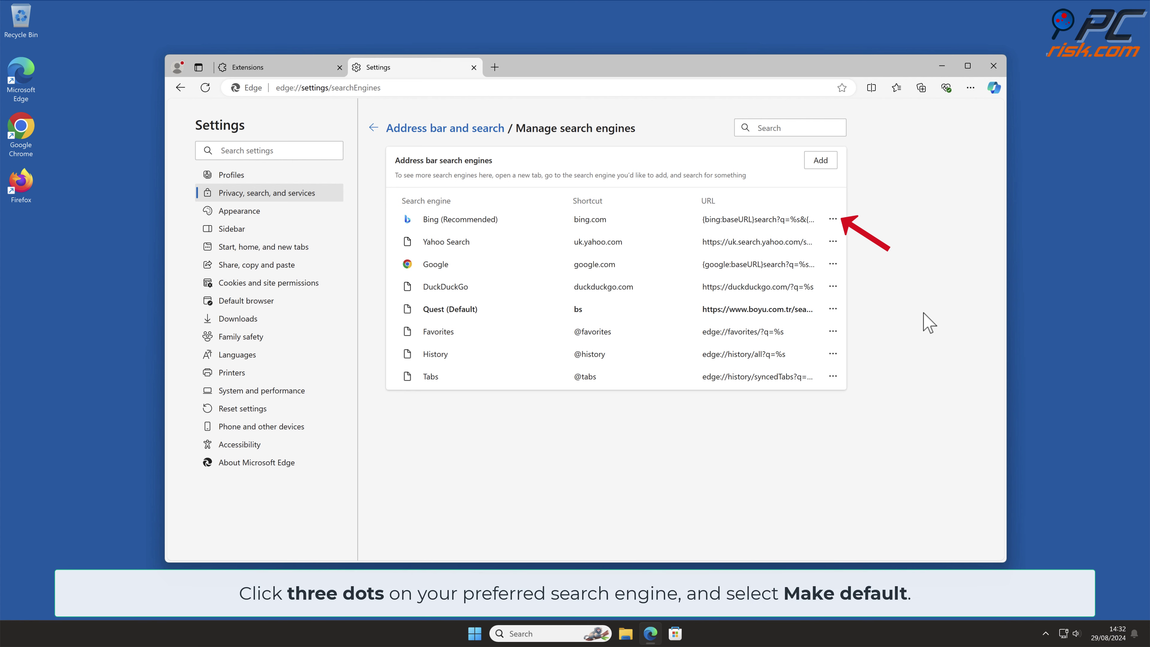
click(832, 219)
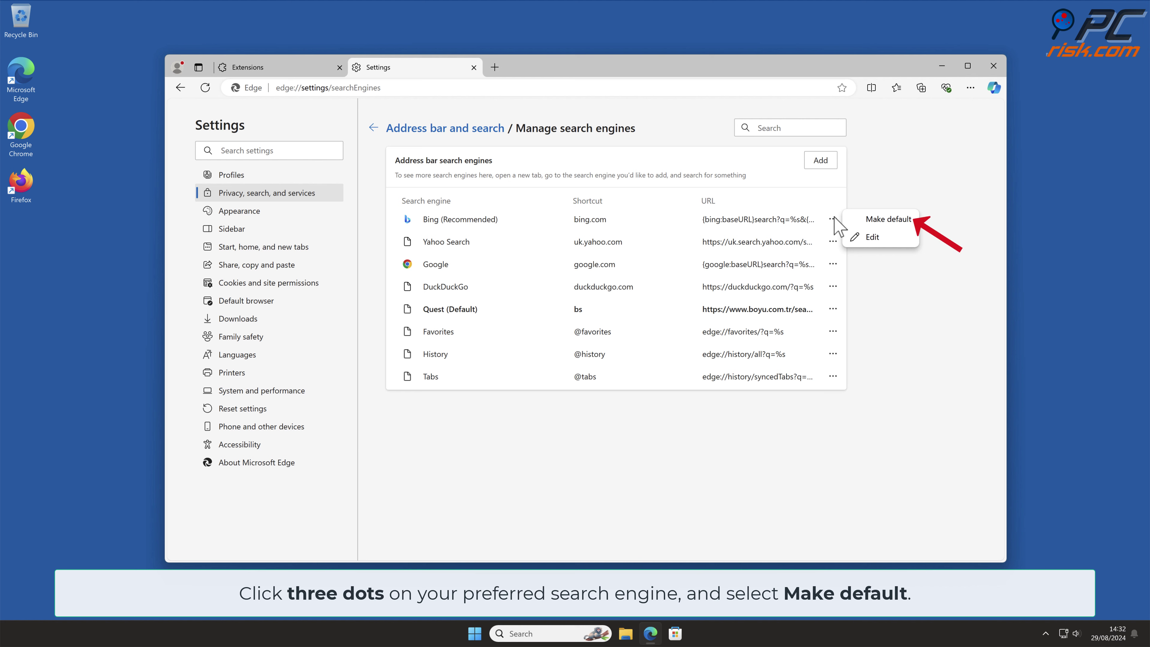
click(912, 221)
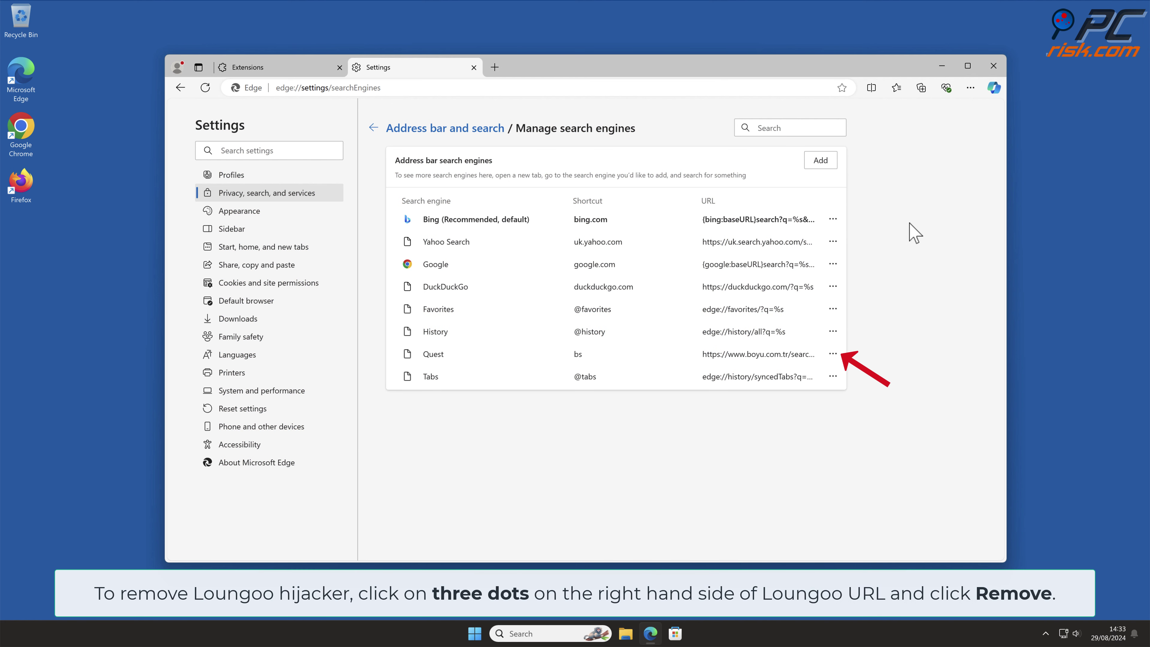
click(834, 354)
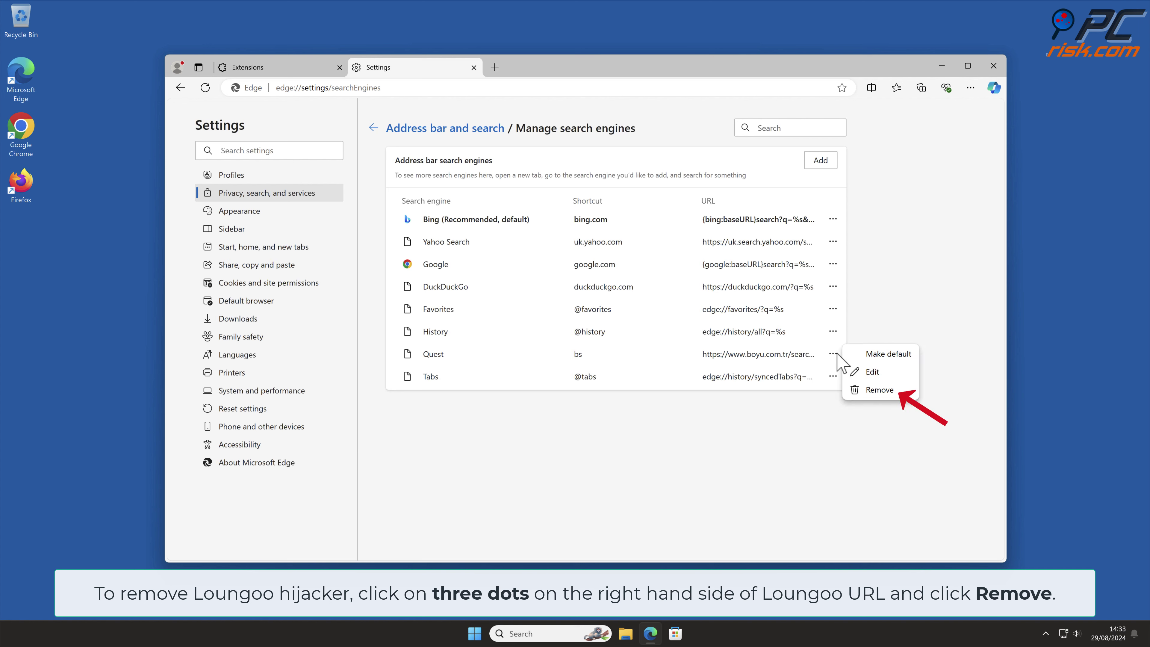
click(900, 396)
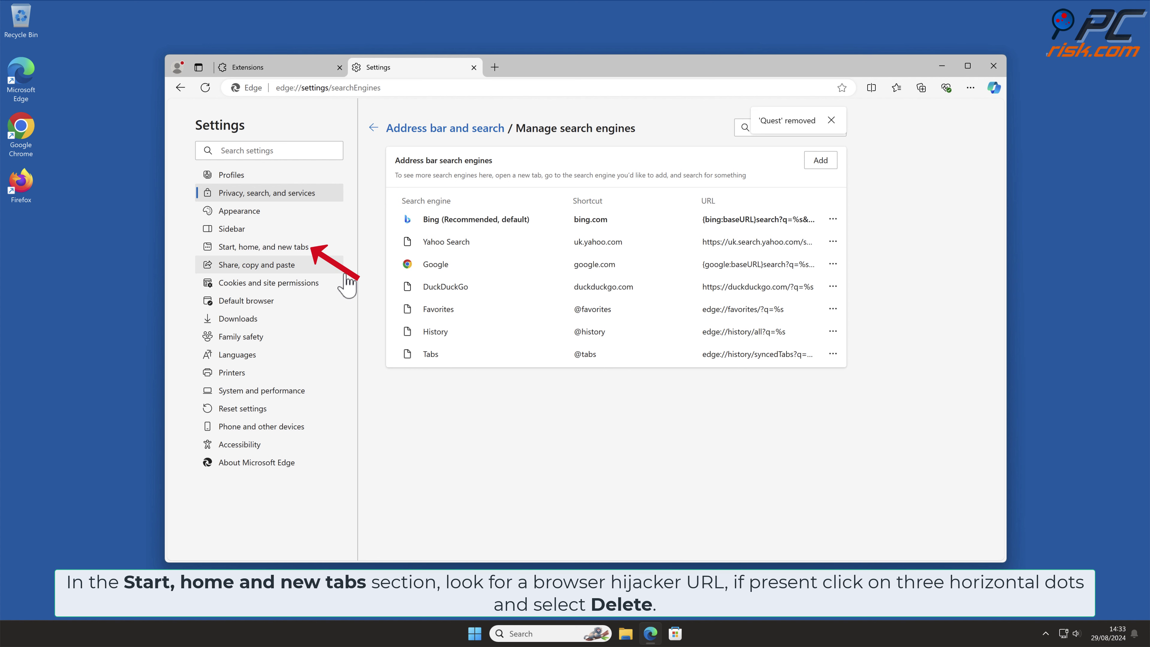
Step: Delete finditfasts.com from Edge's startup pages, then close the Edge window
click(315, 253)
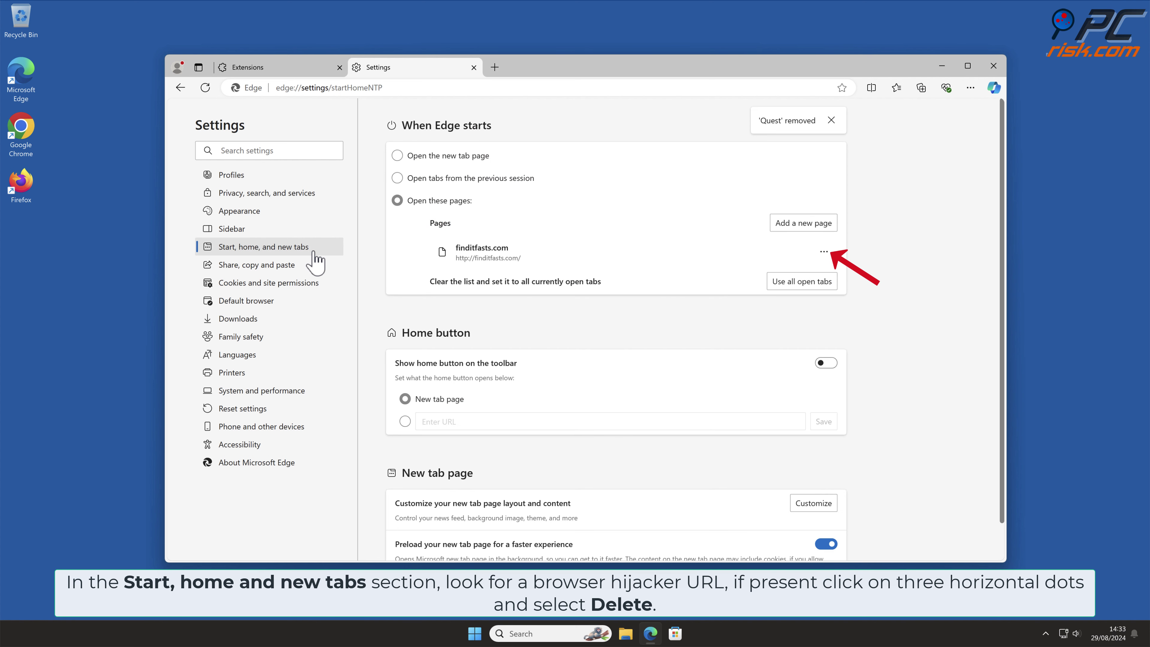
click(824, 252)
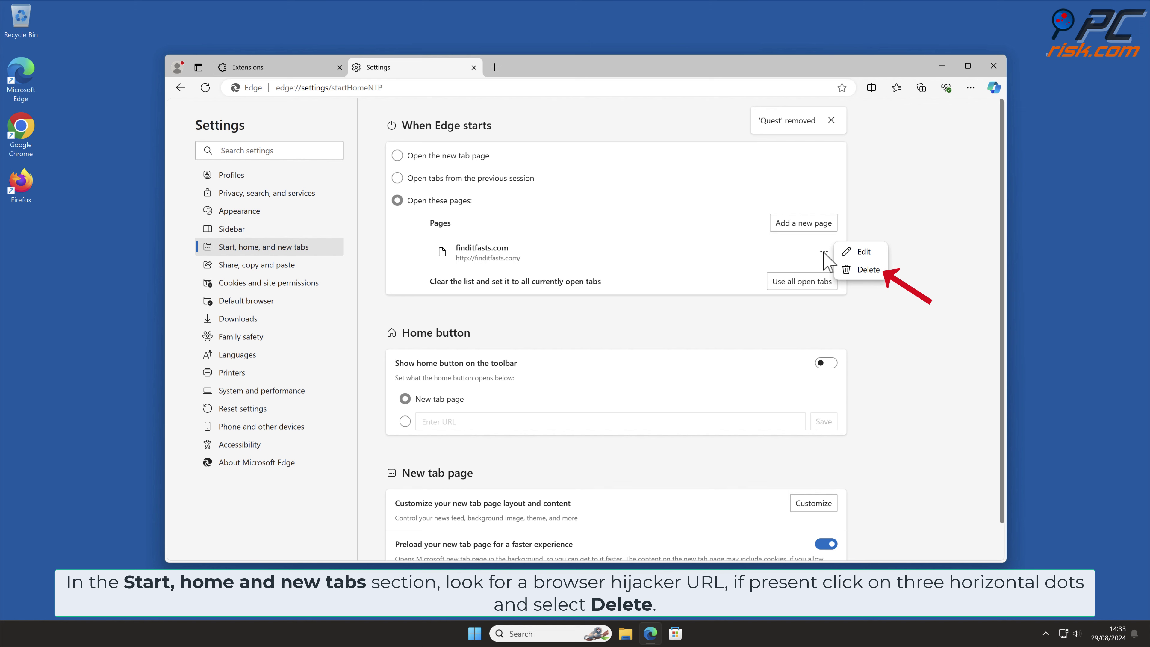
click(878, 272)
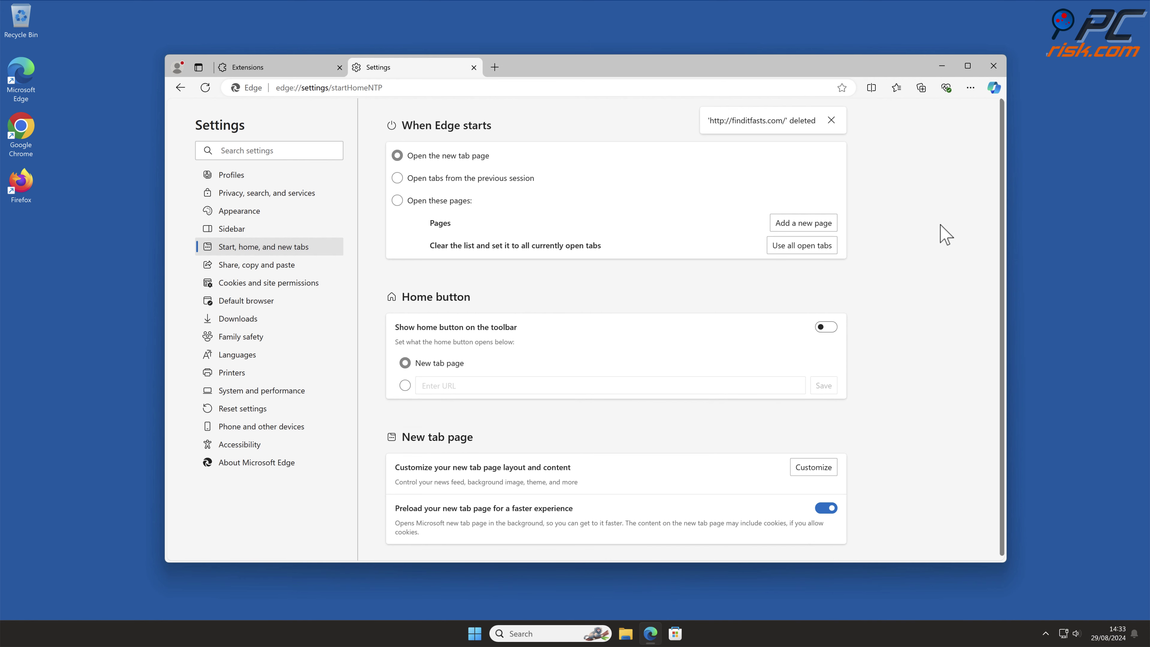
click(994, 66)
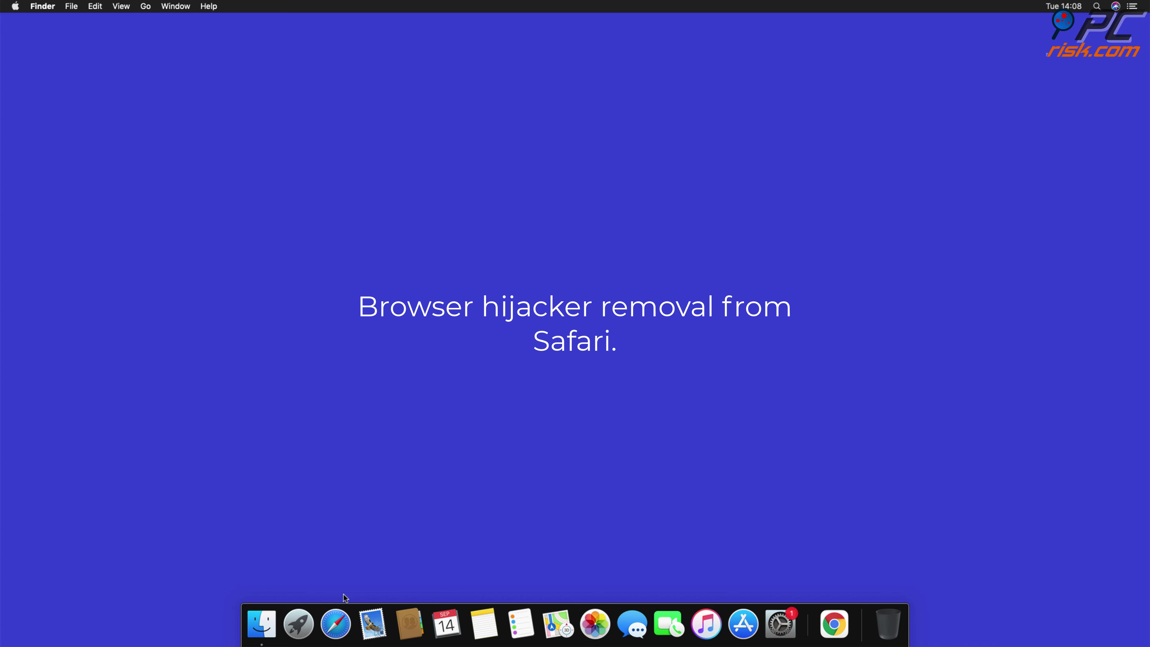
Step: Launch Safari from the Dock and open Safari > Preferences
click(336, 623)
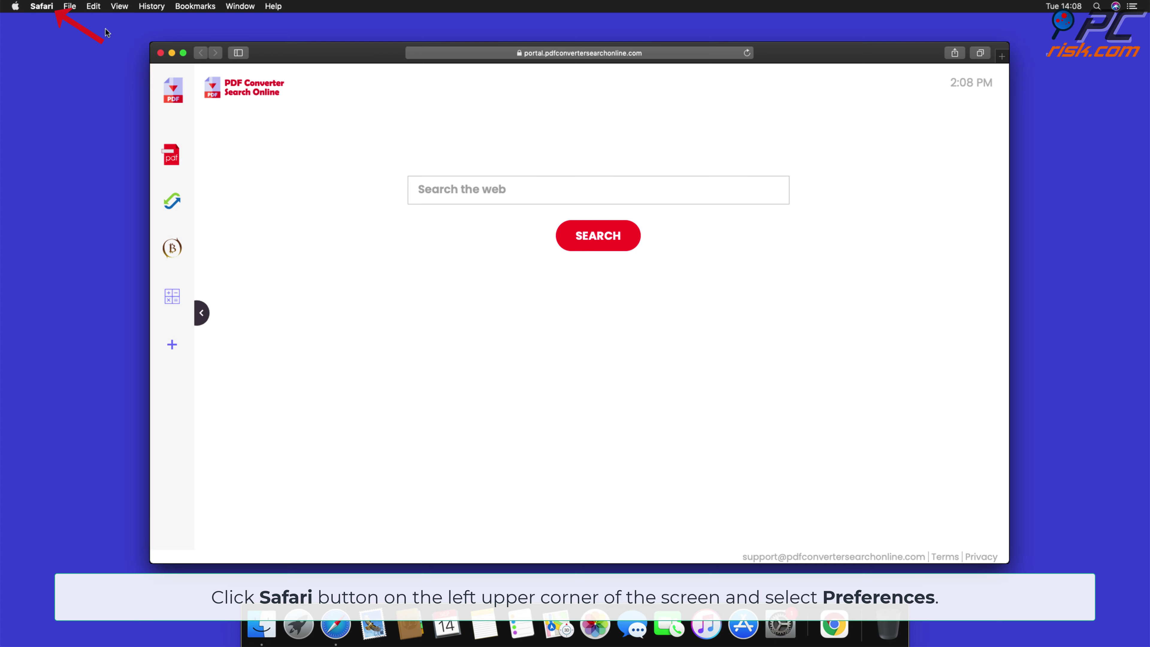
click(41, 6)
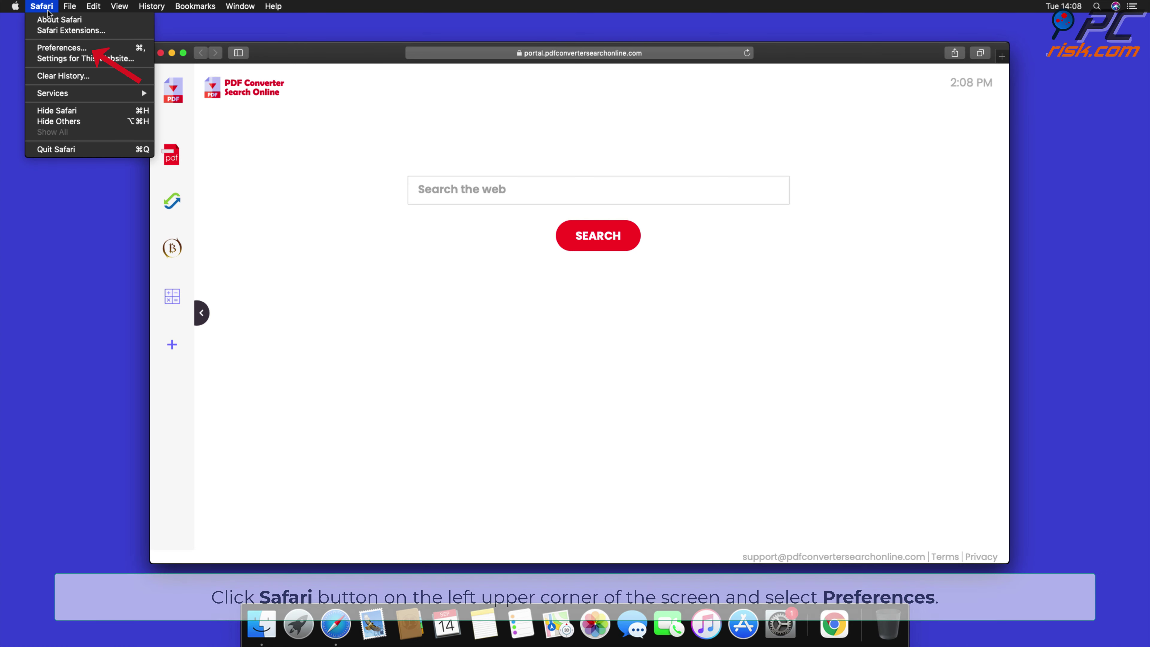
click(62, 48)
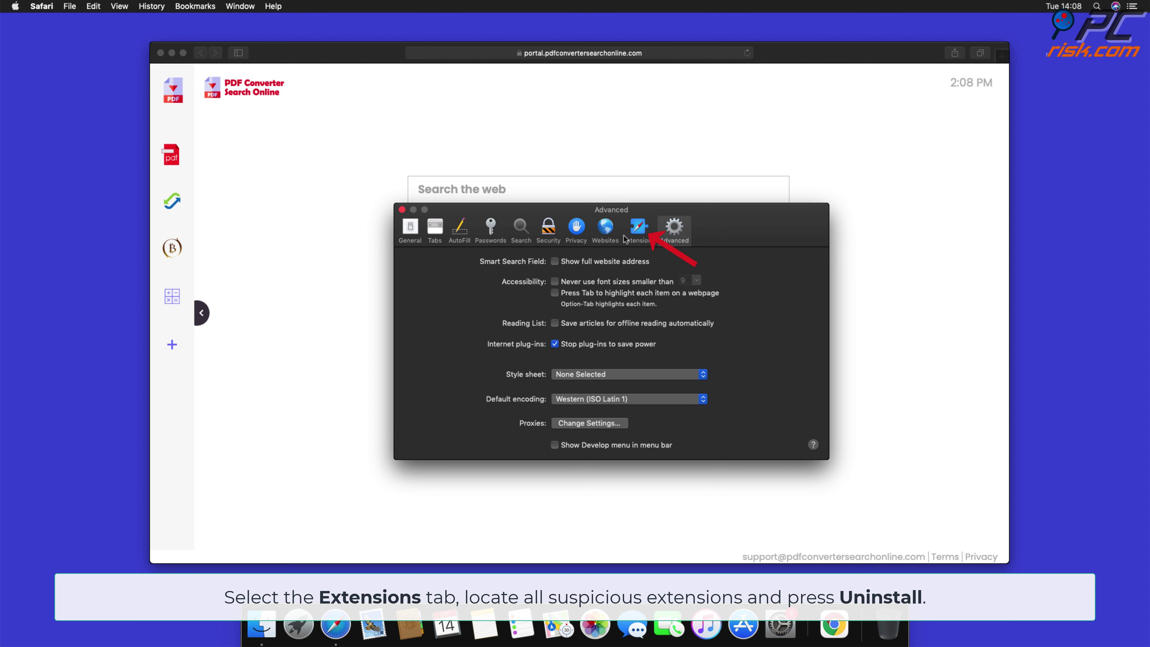
Step: Try uninstalling the Top Results extension from Safari's Extensions pane
click(636, 238)
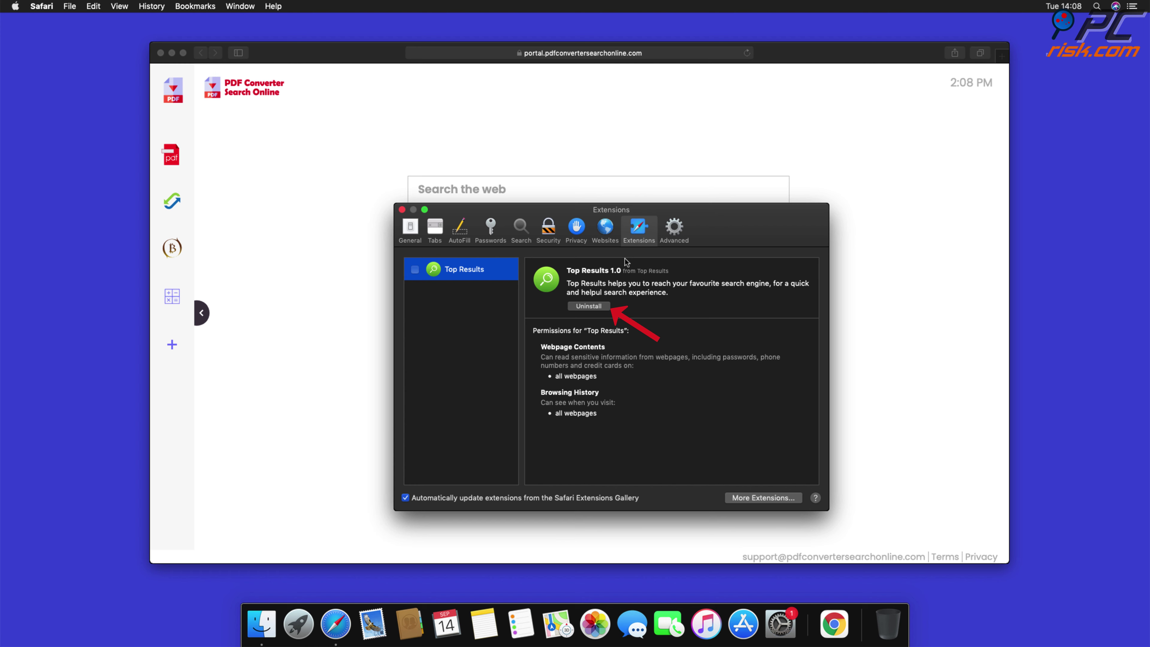
click(597, 308)
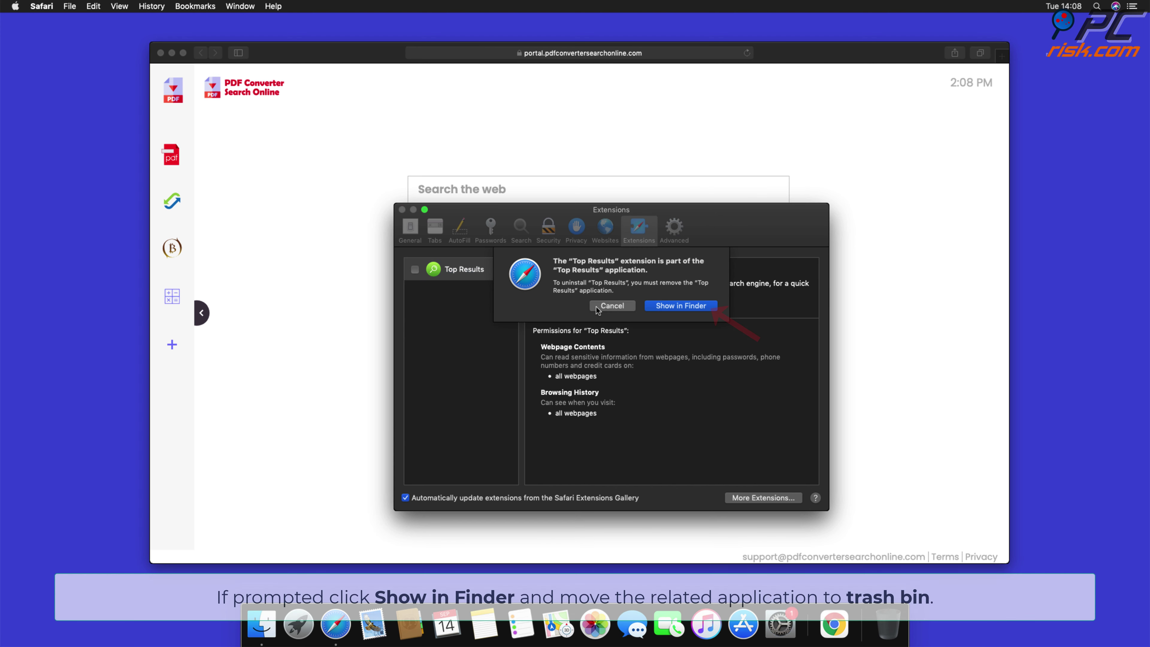
Step: Reveal the Top Results app in Finder, move it to the Trash, and close Finder
click(681, 307)
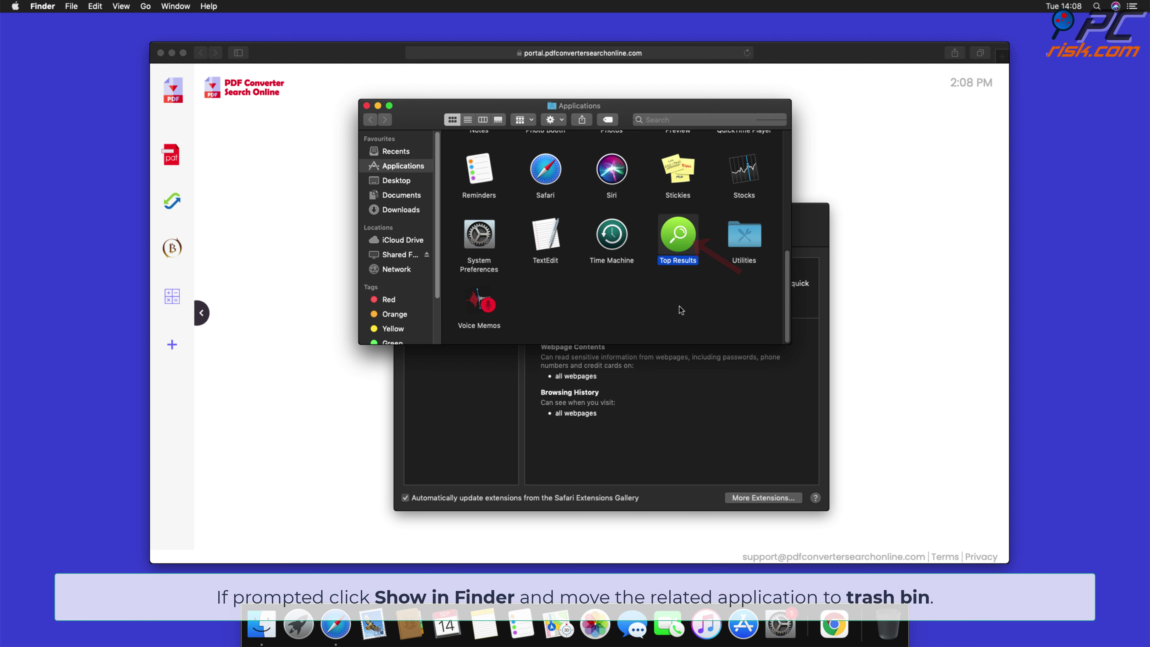
drag(676, 234, 892, 628)
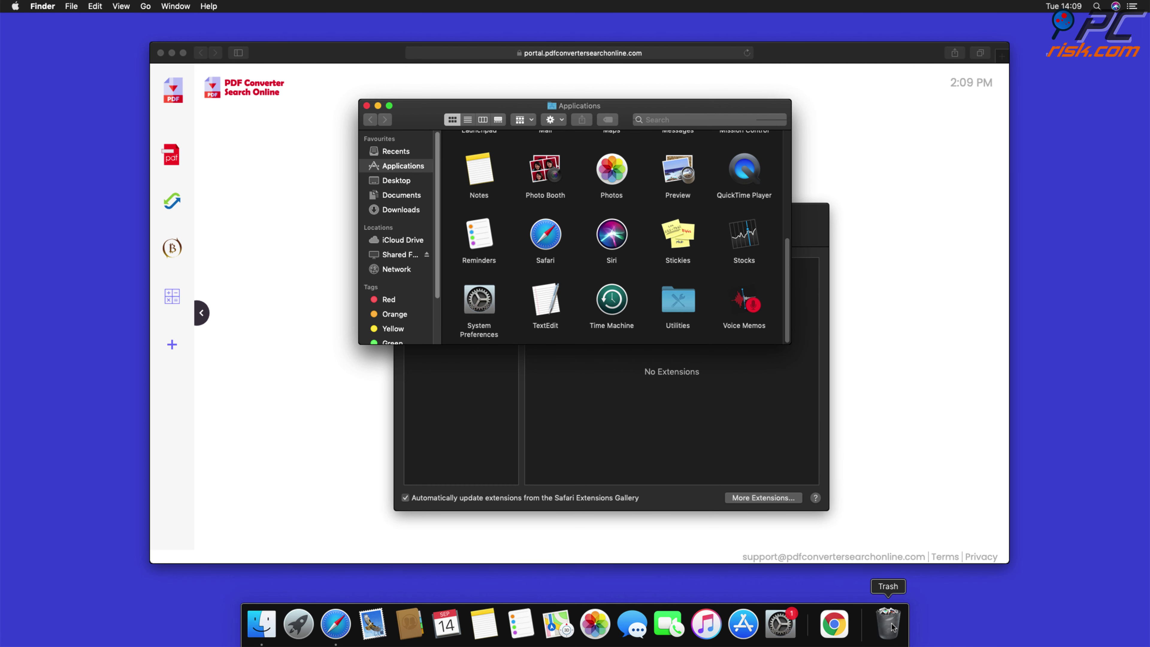
click(366, 106)
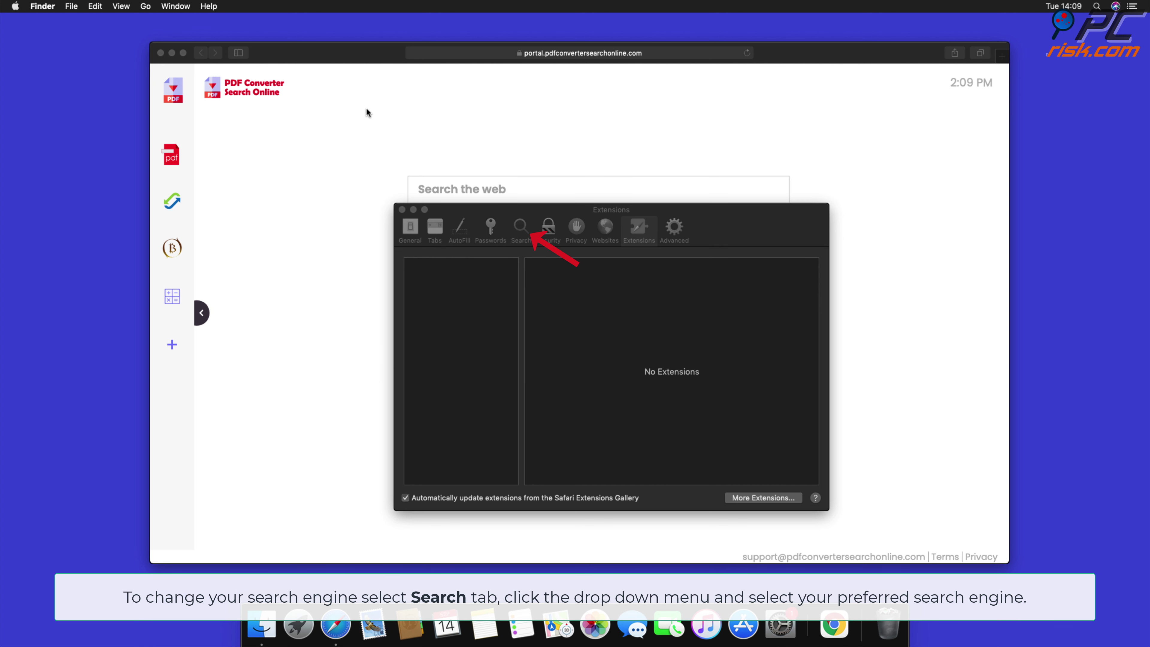
Step: Set Safari's search engine to Google
click(521, 231)
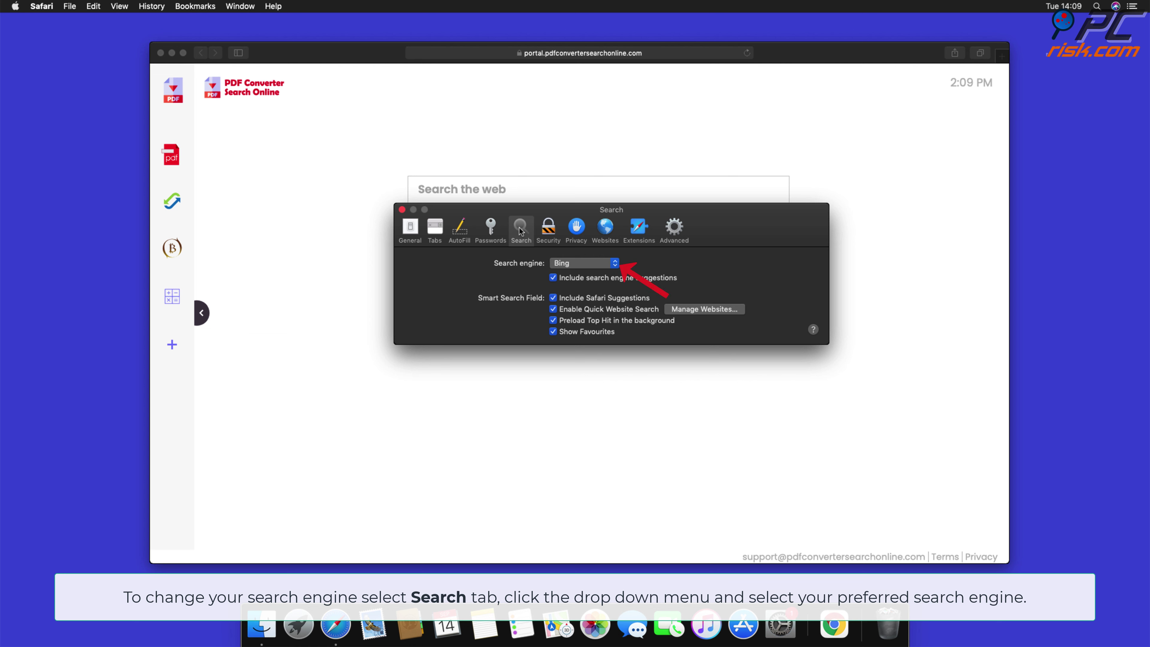
click(615, 262)
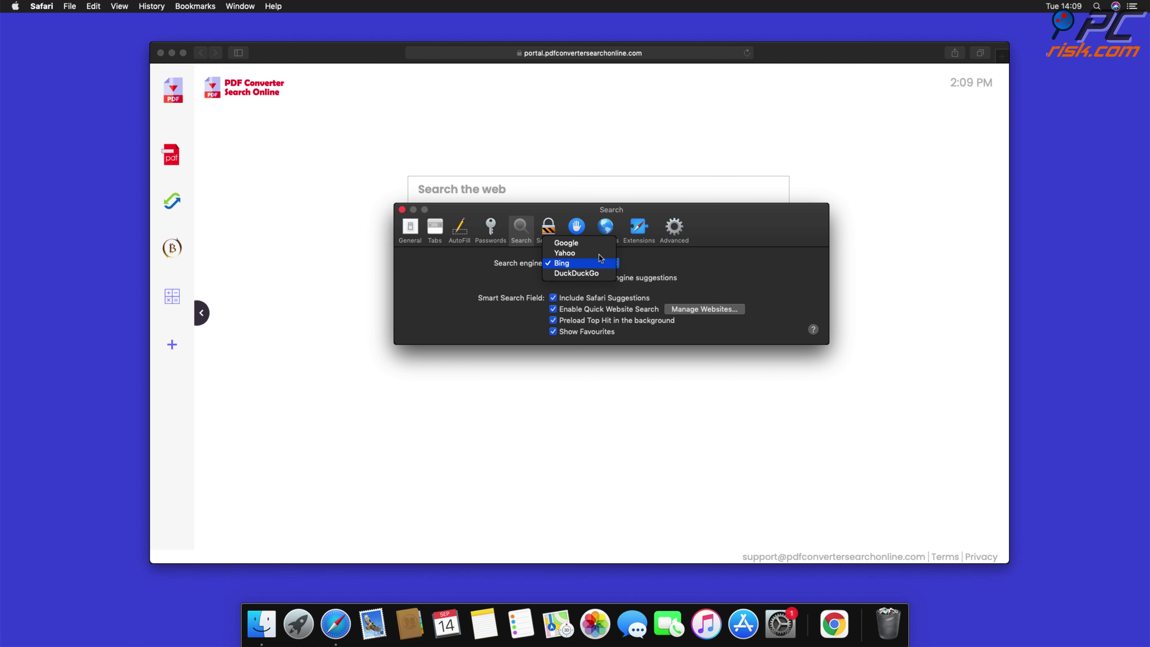
click(577, 245)
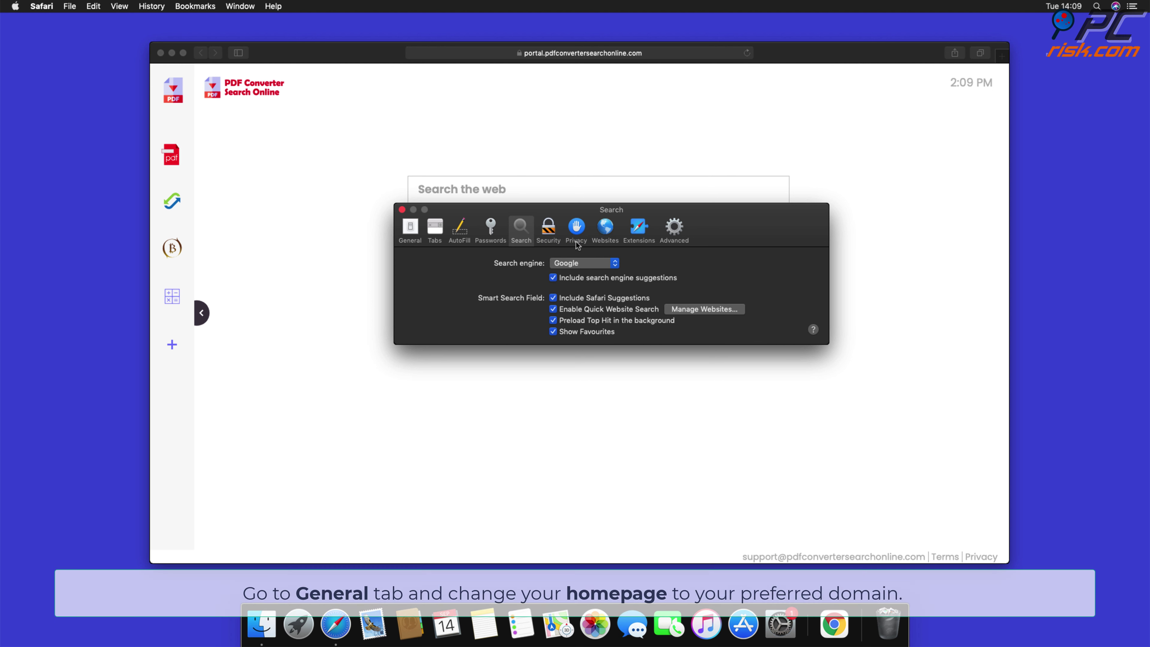
click(412, 229)
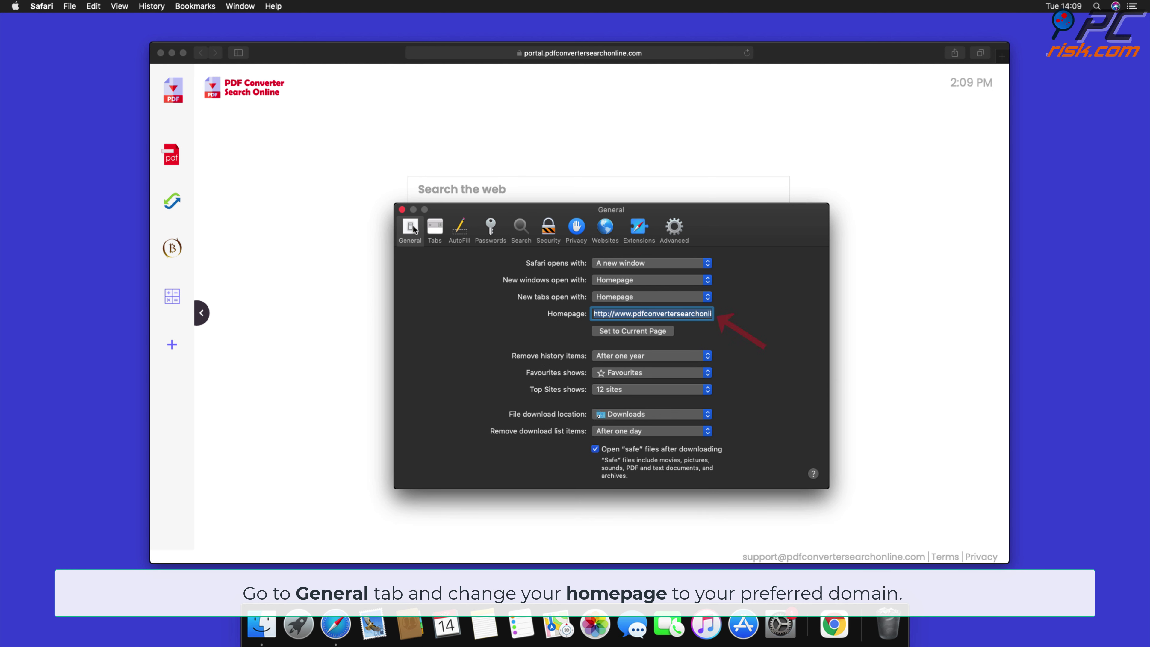
click(610, 314)
drag(595, 314, 793, 333)
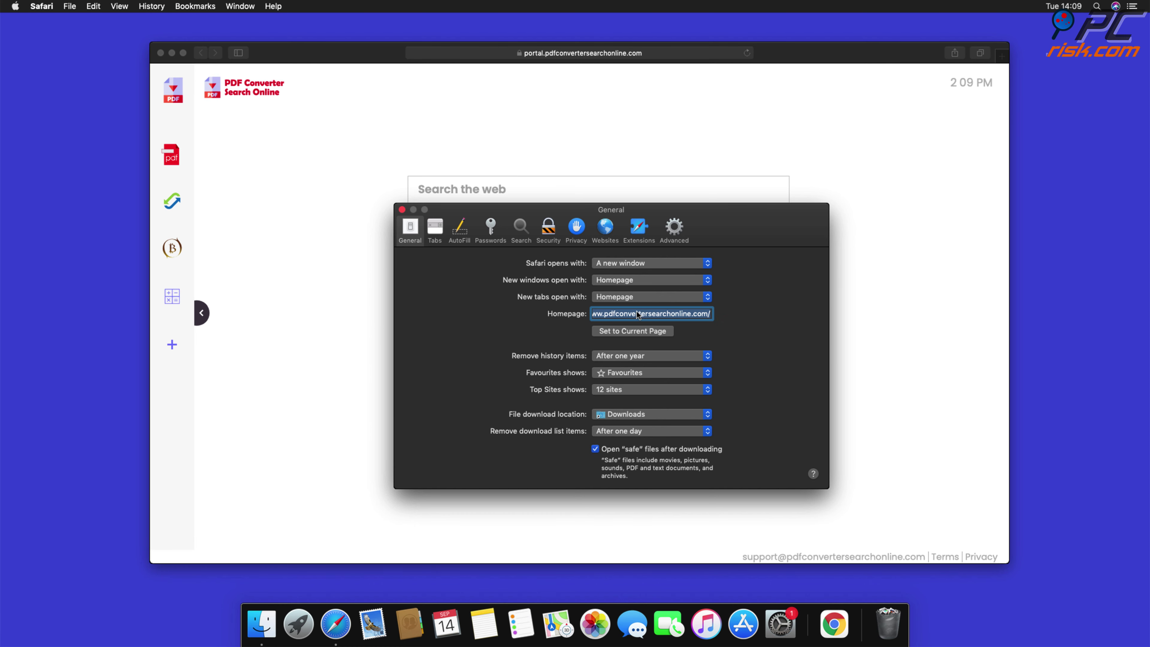
key(BackSpace)
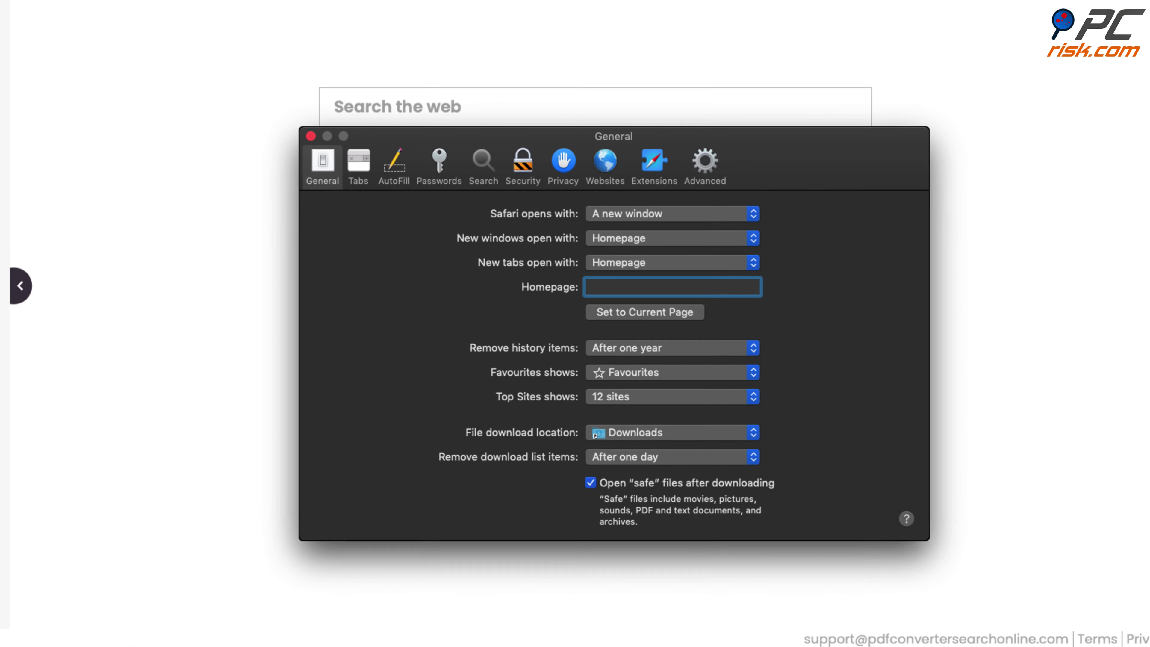
text(www.google.com)
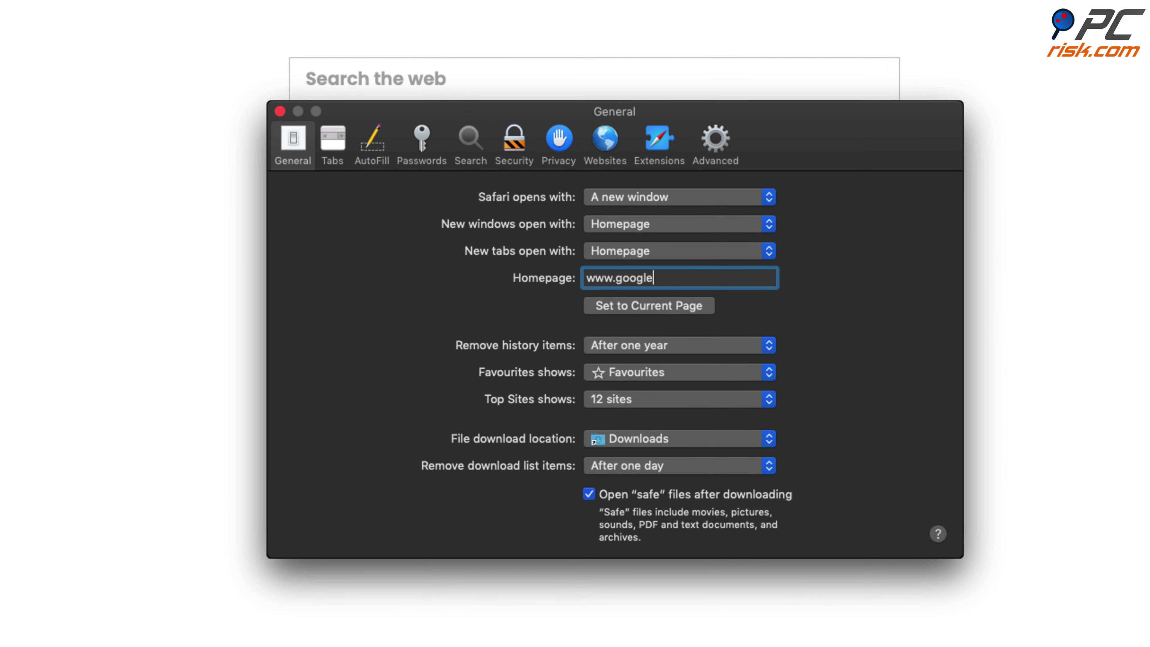
key(Return)
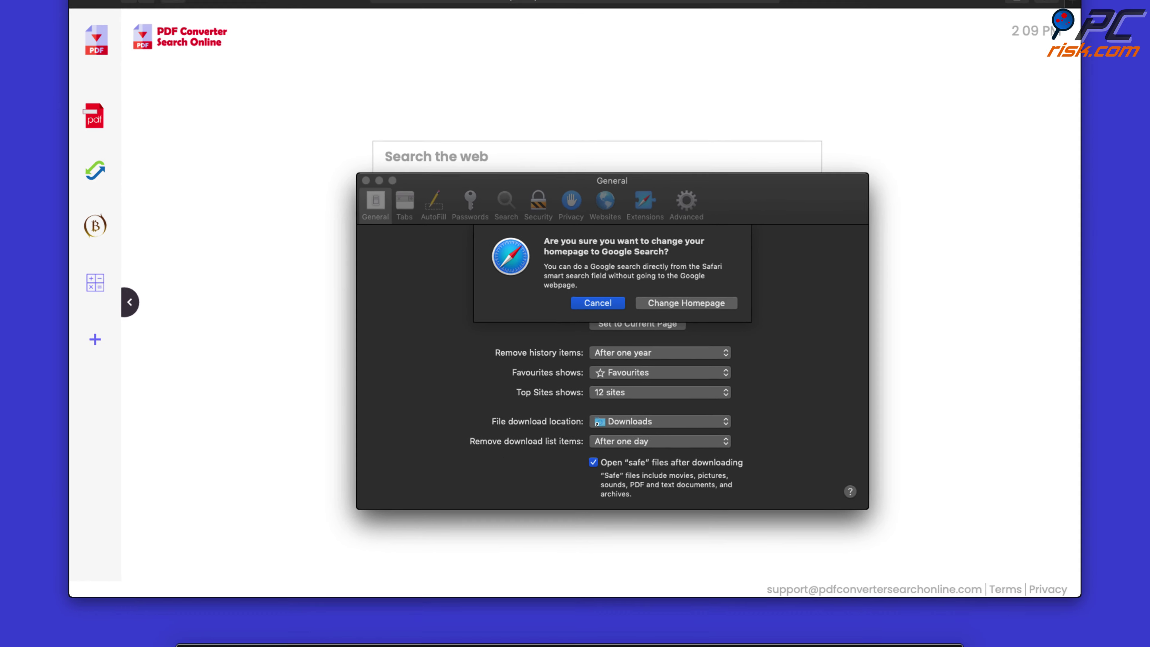
click(714, 303)
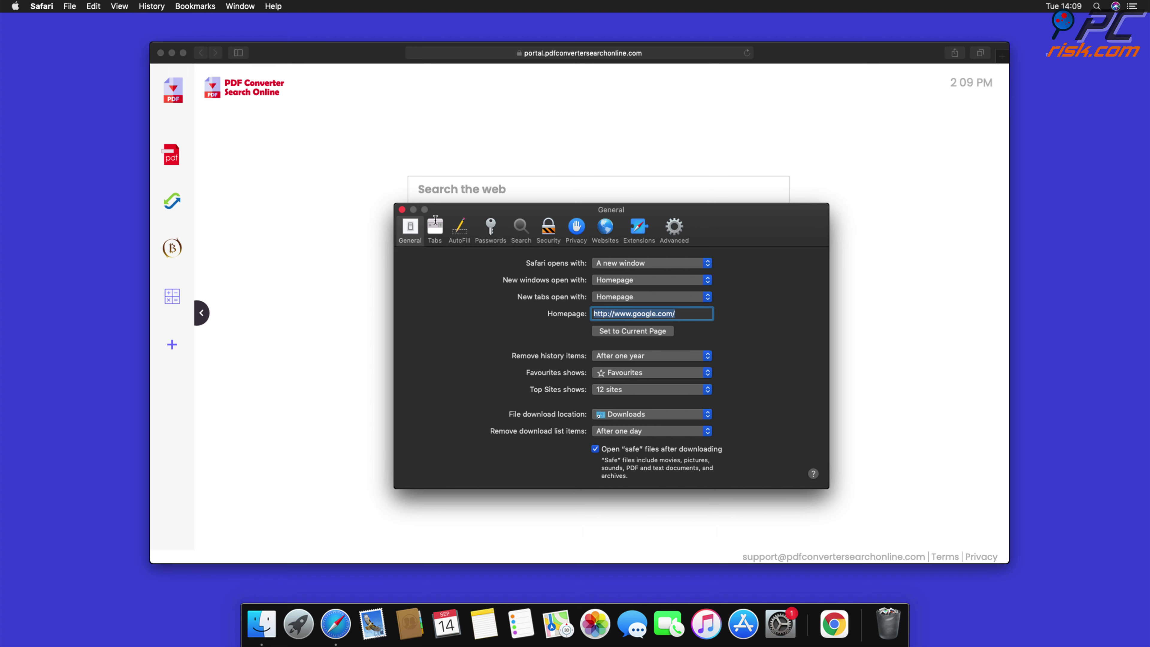
click(403, 209)
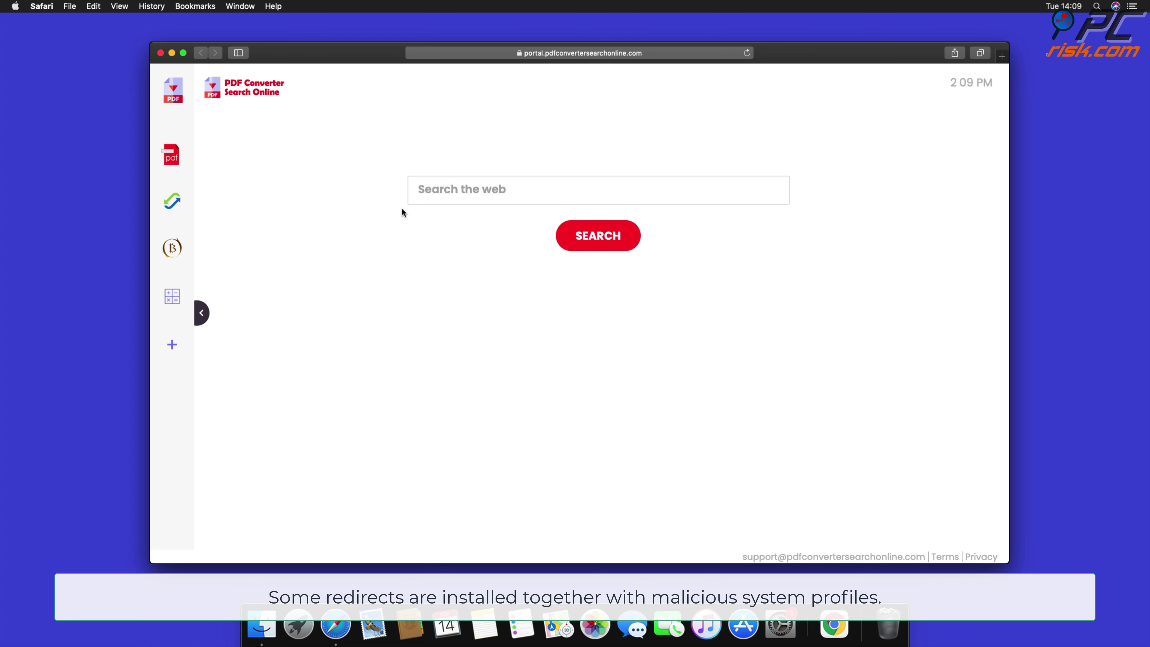
Step: Close Safari and open the Profiles pane in System Preferences
click(160, 53)
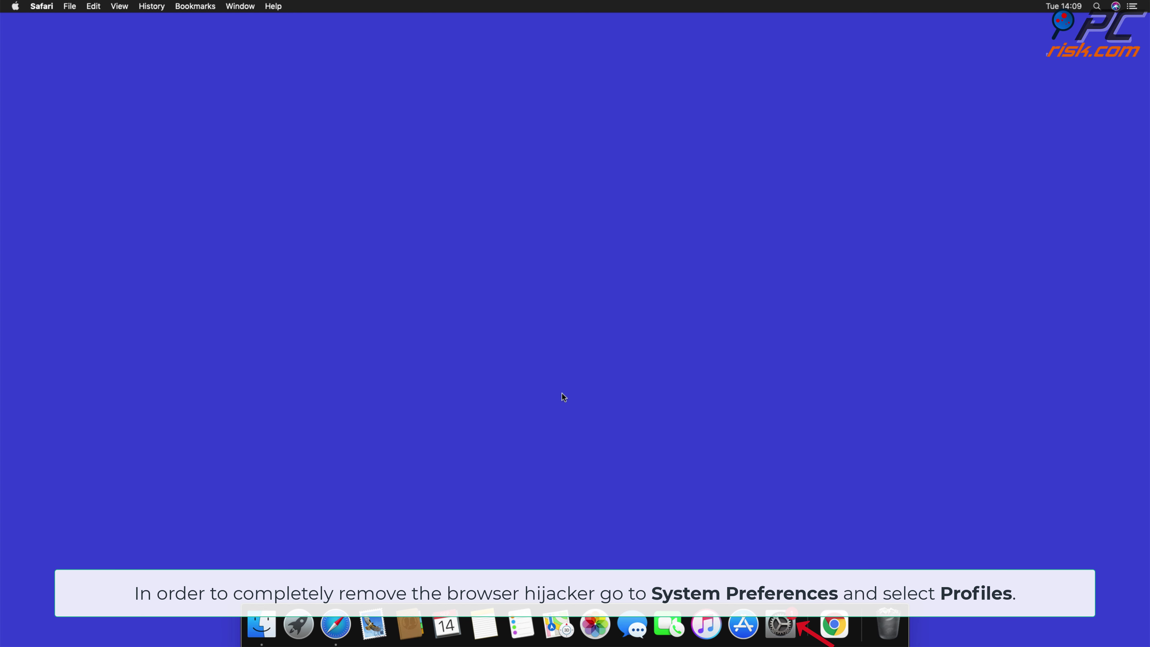
click(779, 624)
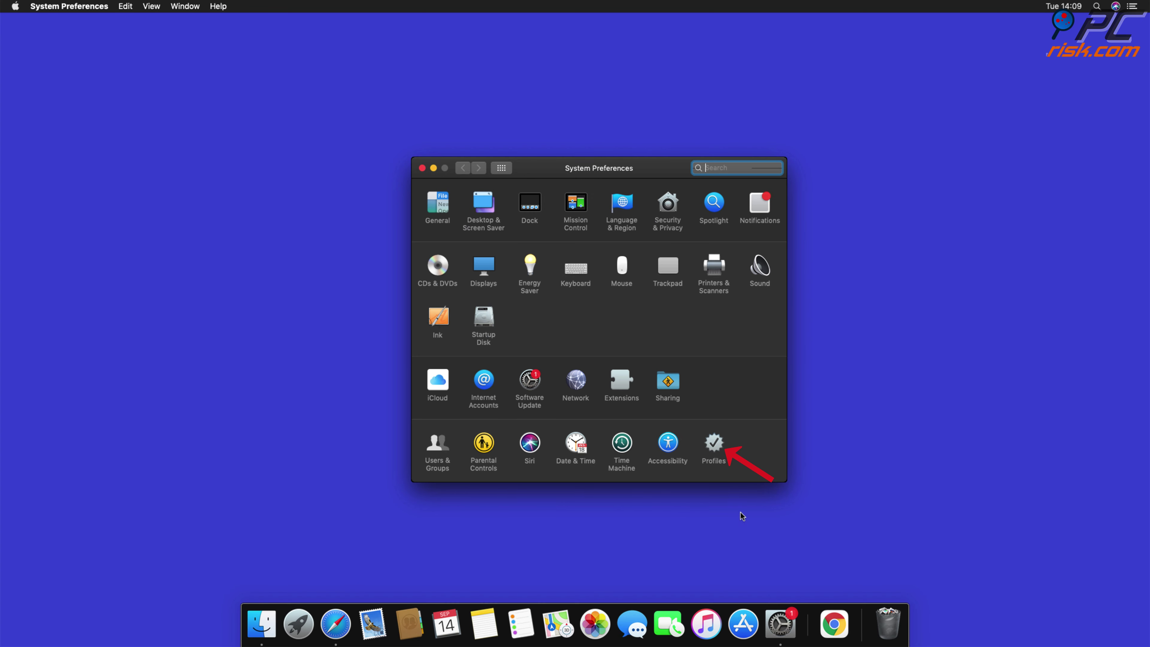
click(714, 447)
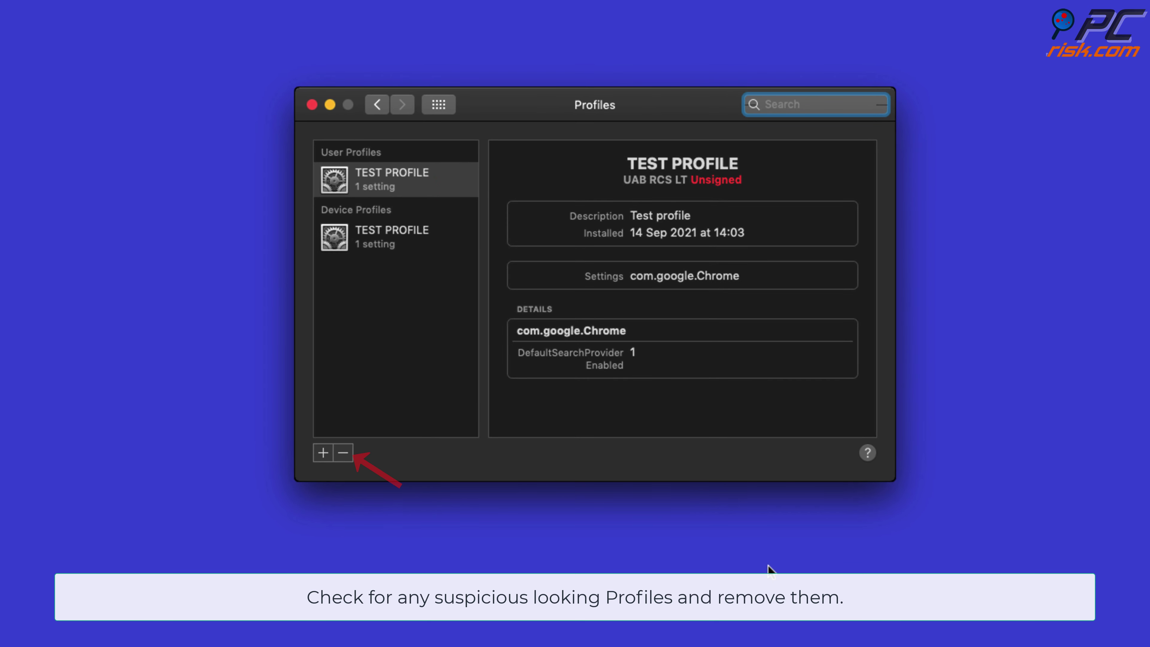
Step: Remove the user and the device TEST PROFILE configuration profiles
click(344, 453)
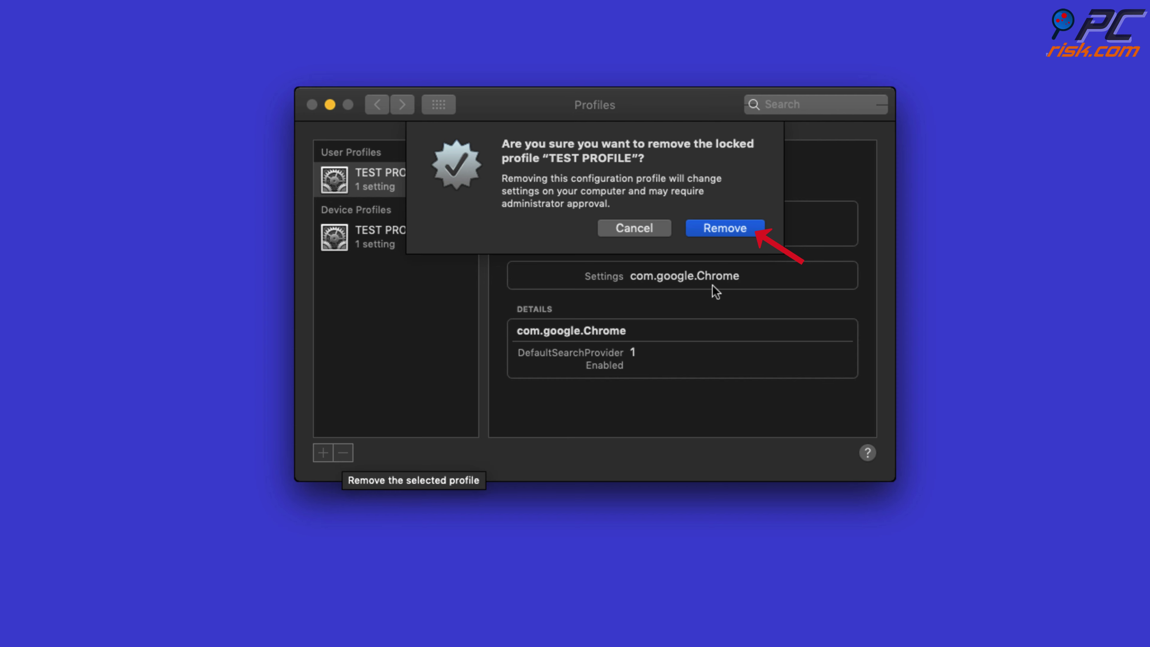
click(736, 234)
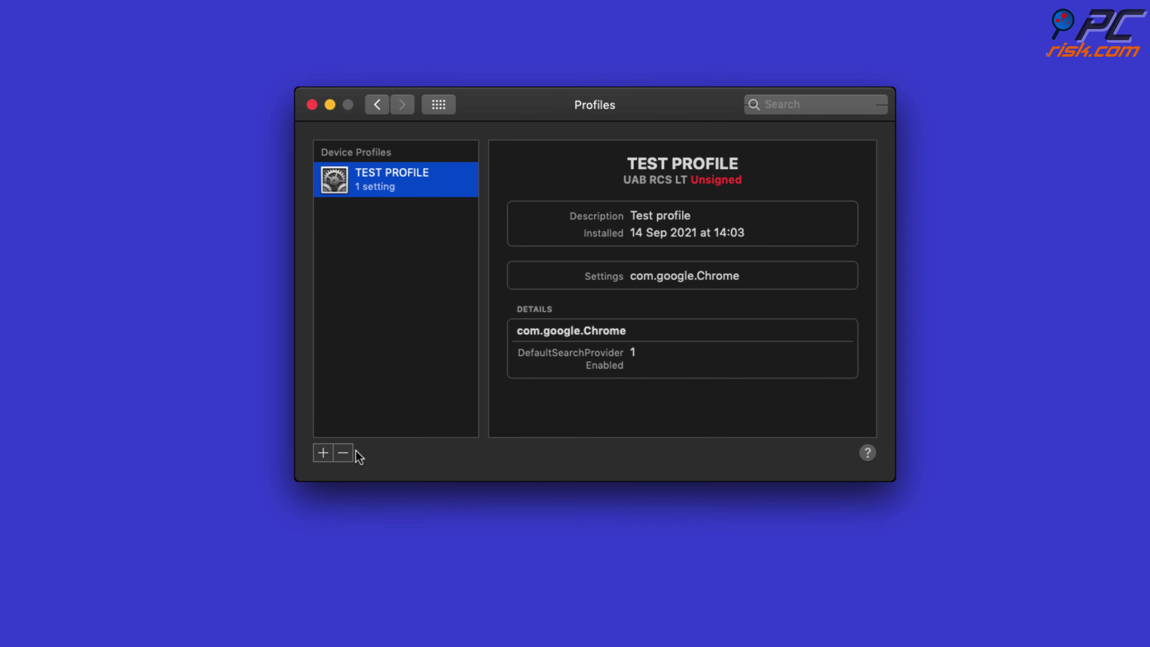
click(344, 454)
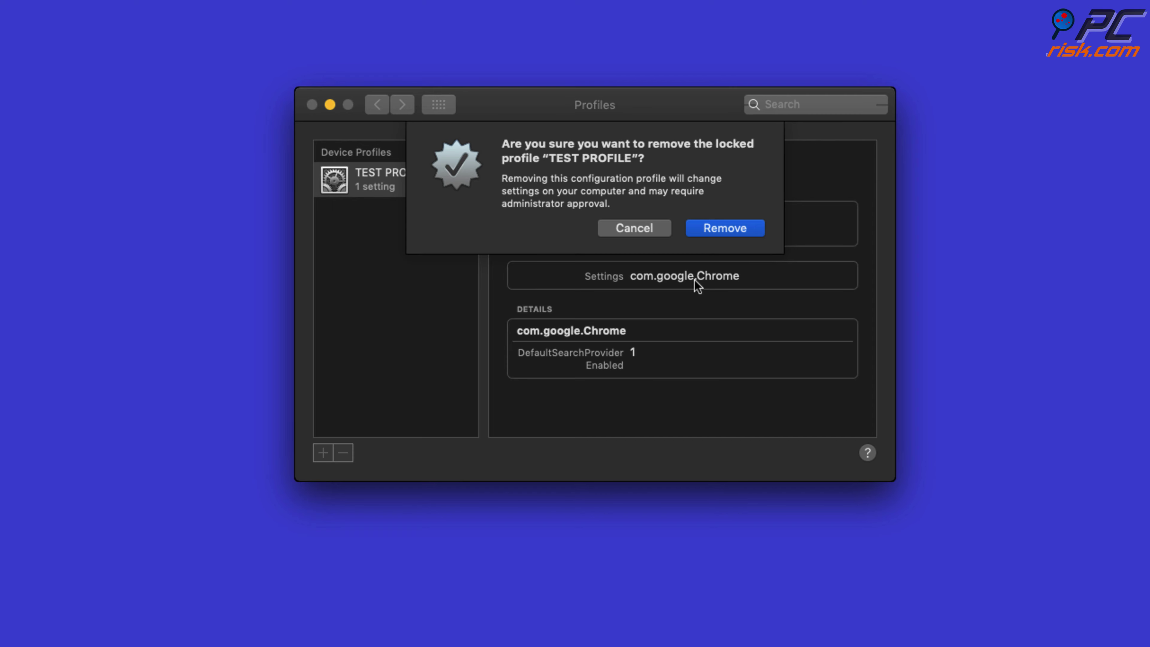
click(718, 230)
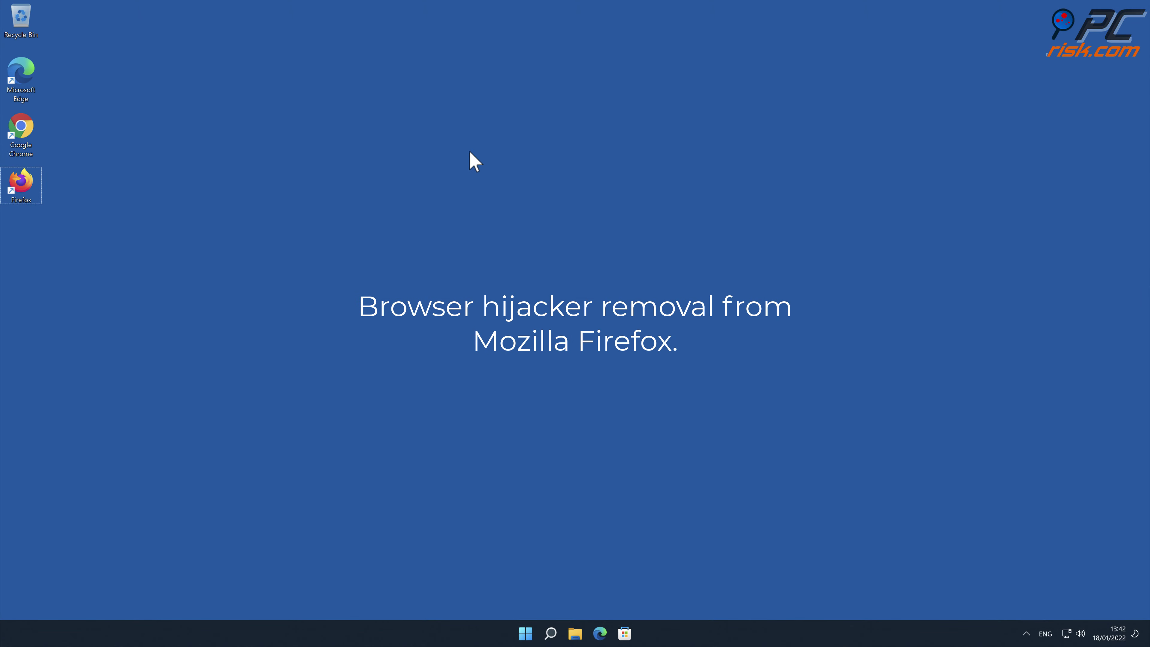
Step: Launch Firefox and open the Extensions list in Add-ons and themes
double_click(31, 185)
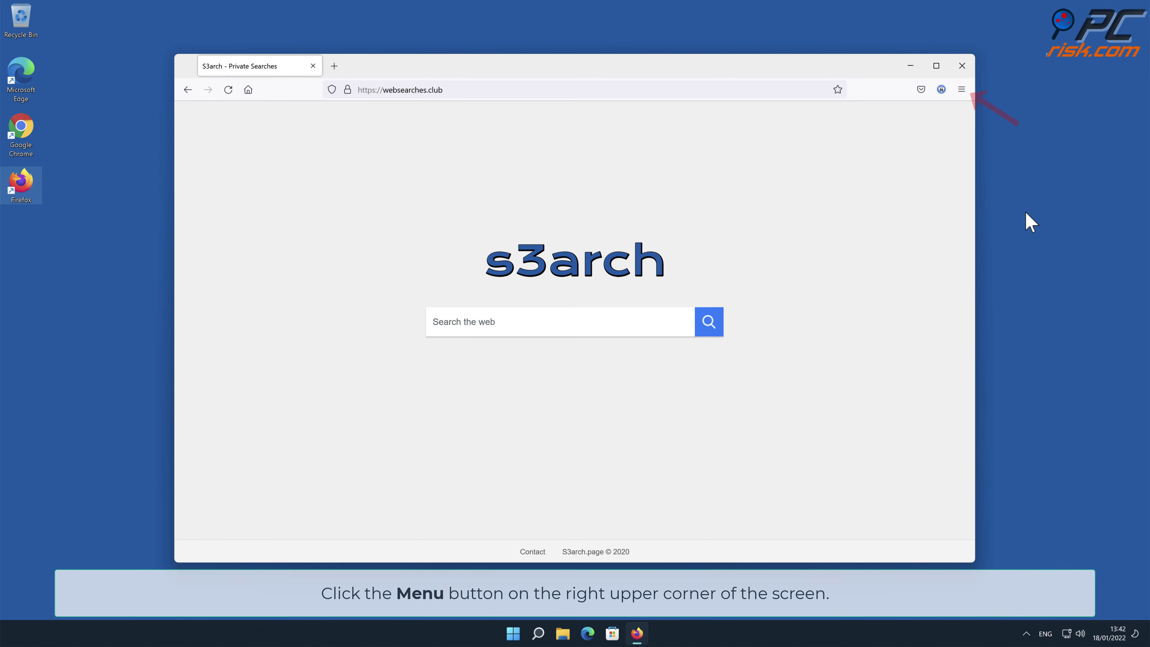
click(961, 90)
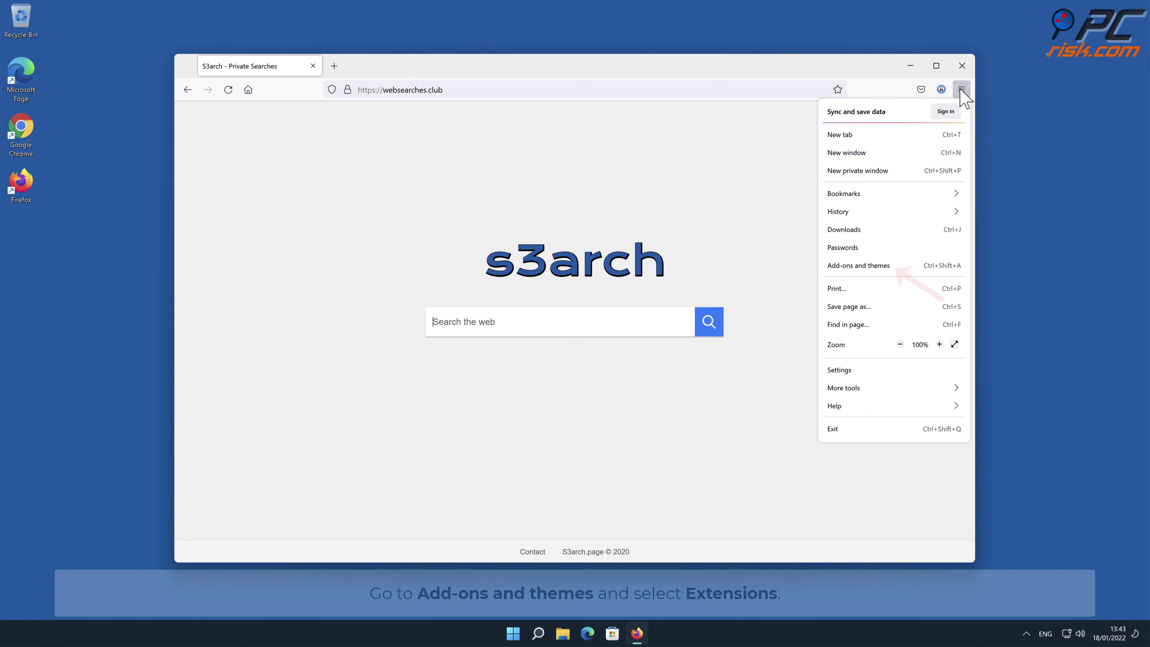
click(905, 266)
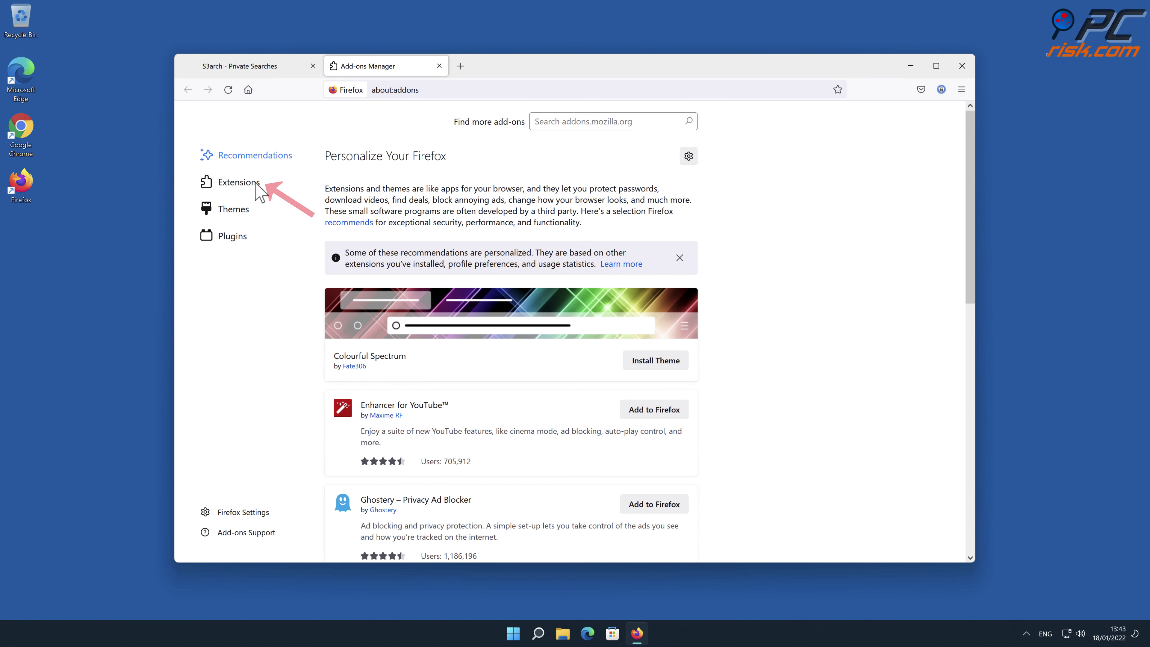
click(240, 182)
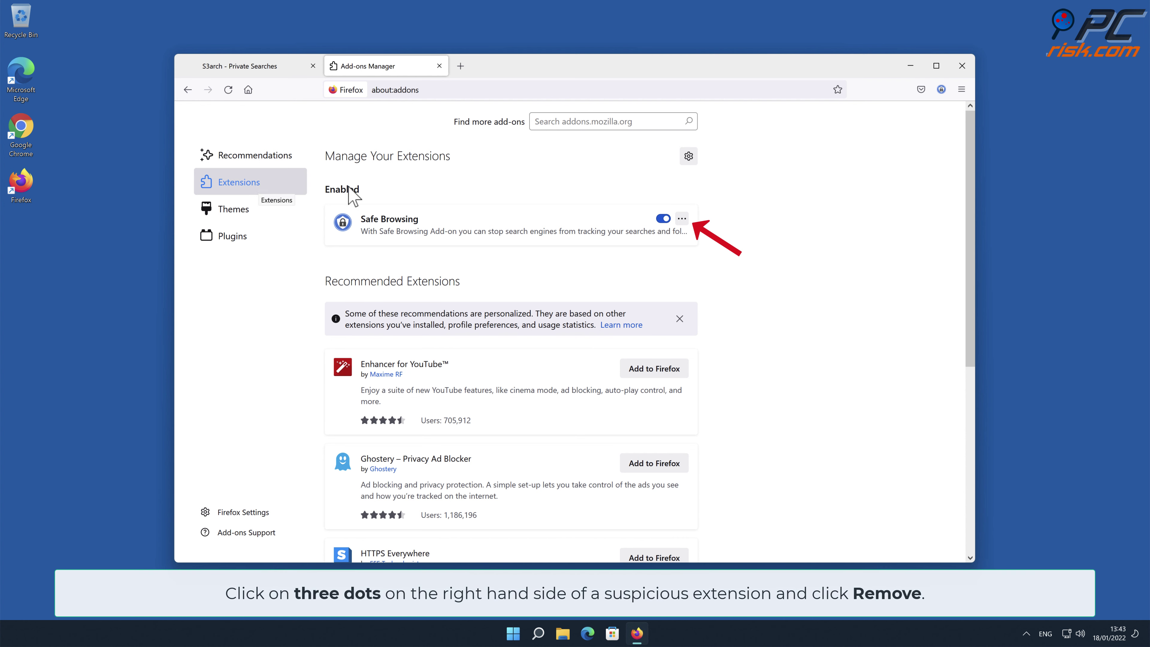
Step: Remove the Safe Browsing extension and confirm
click(682, 219)
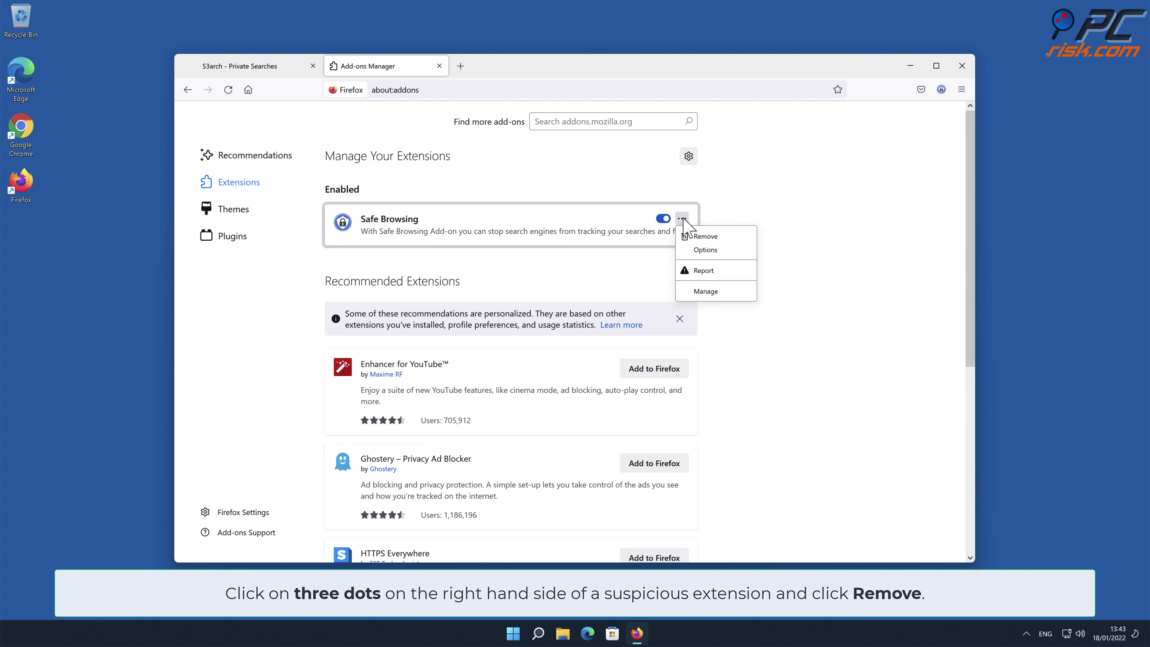
click(703, 236)
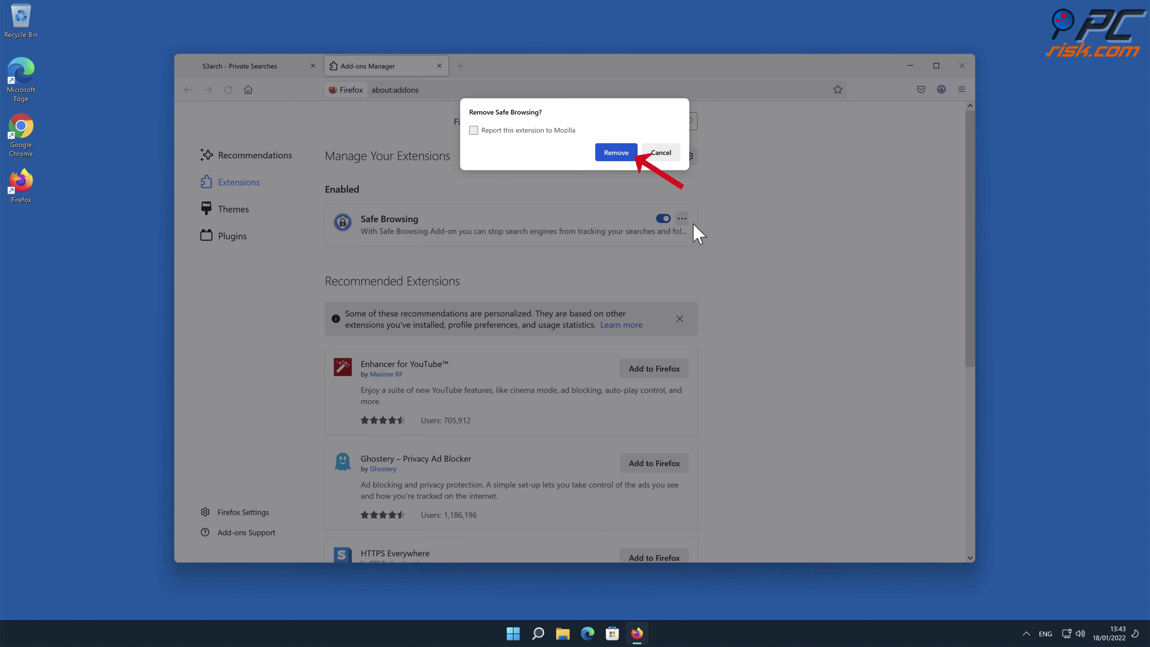
click(617, 153)
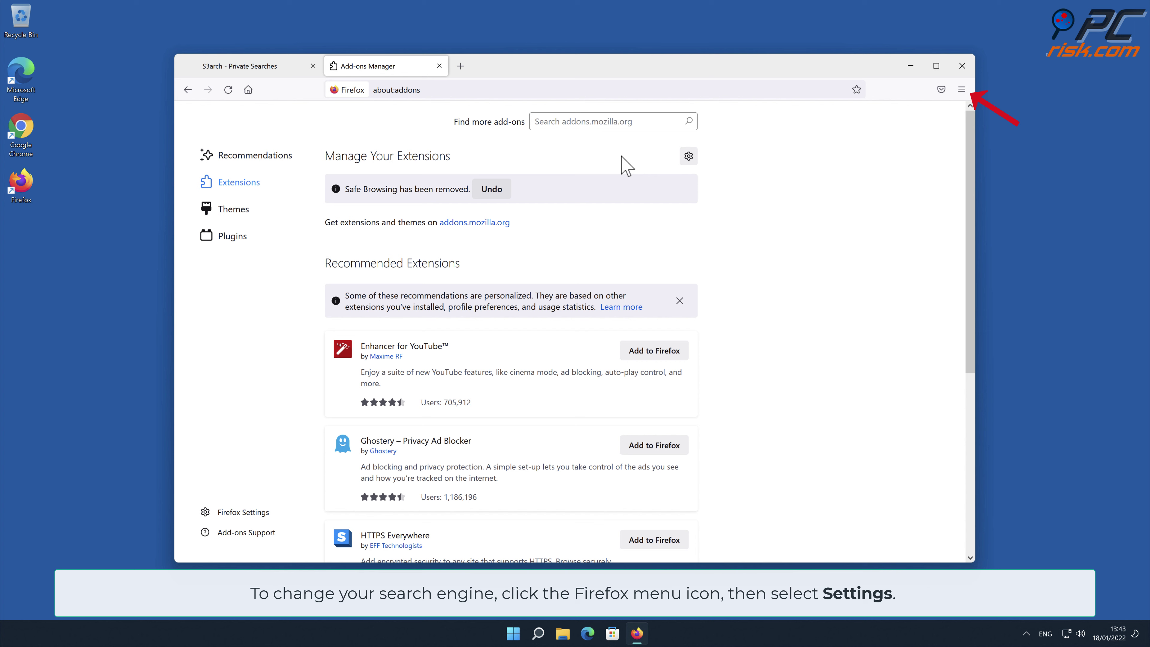
click(961, 90)
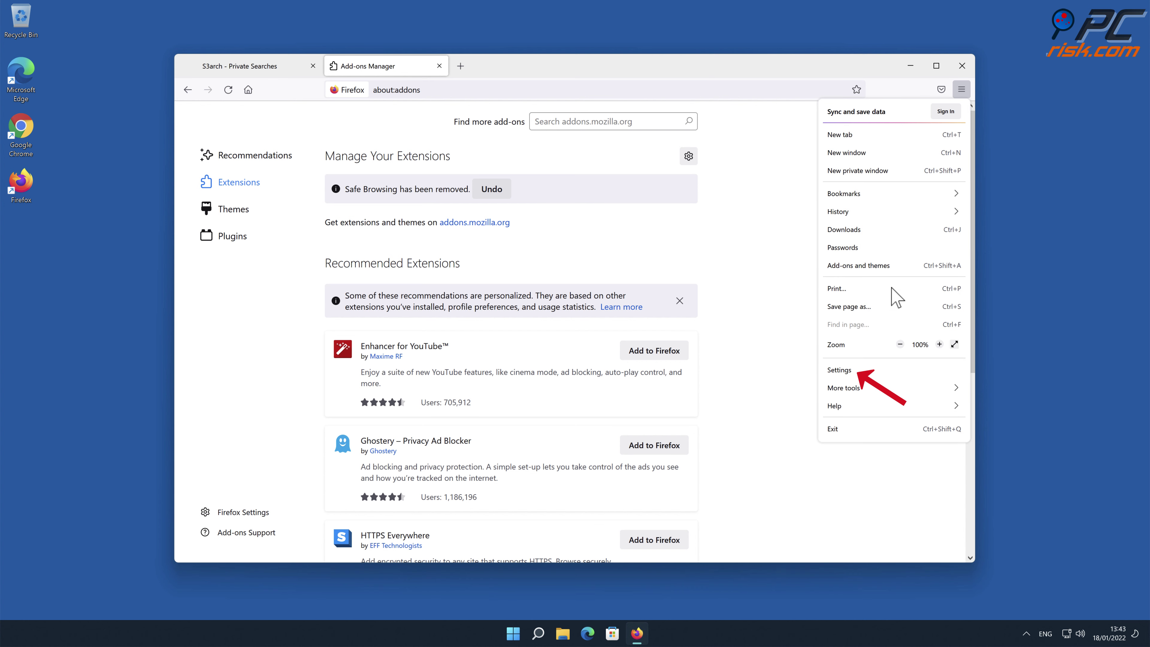
click(843, 370)
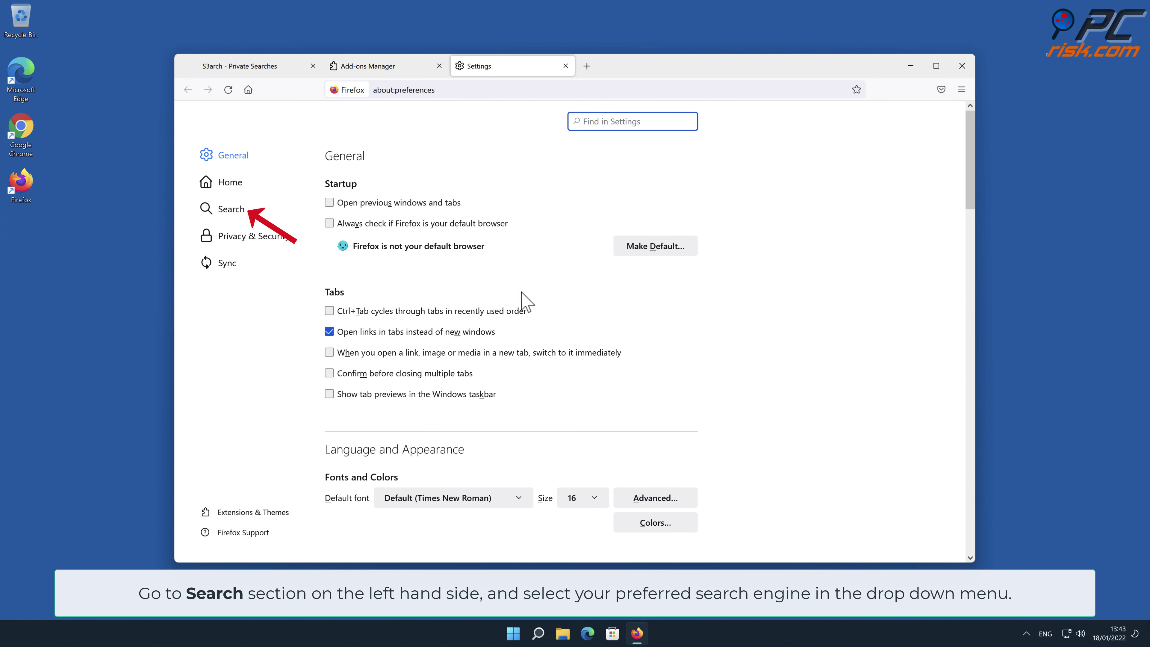
click(231, 212)
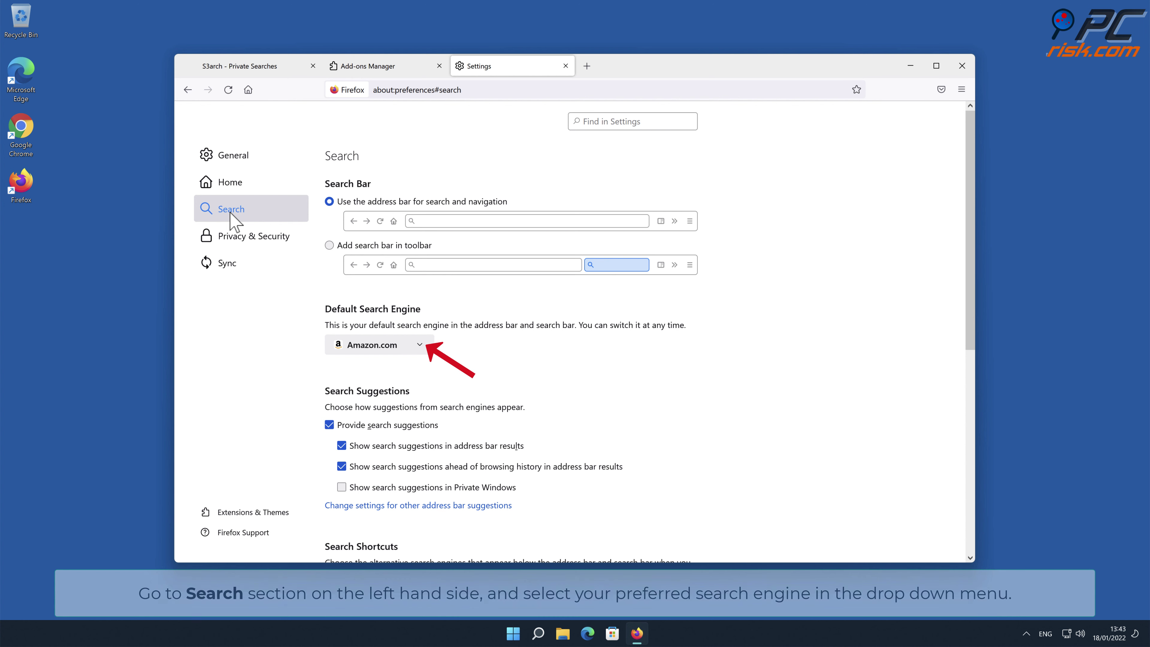
click(419, 346)
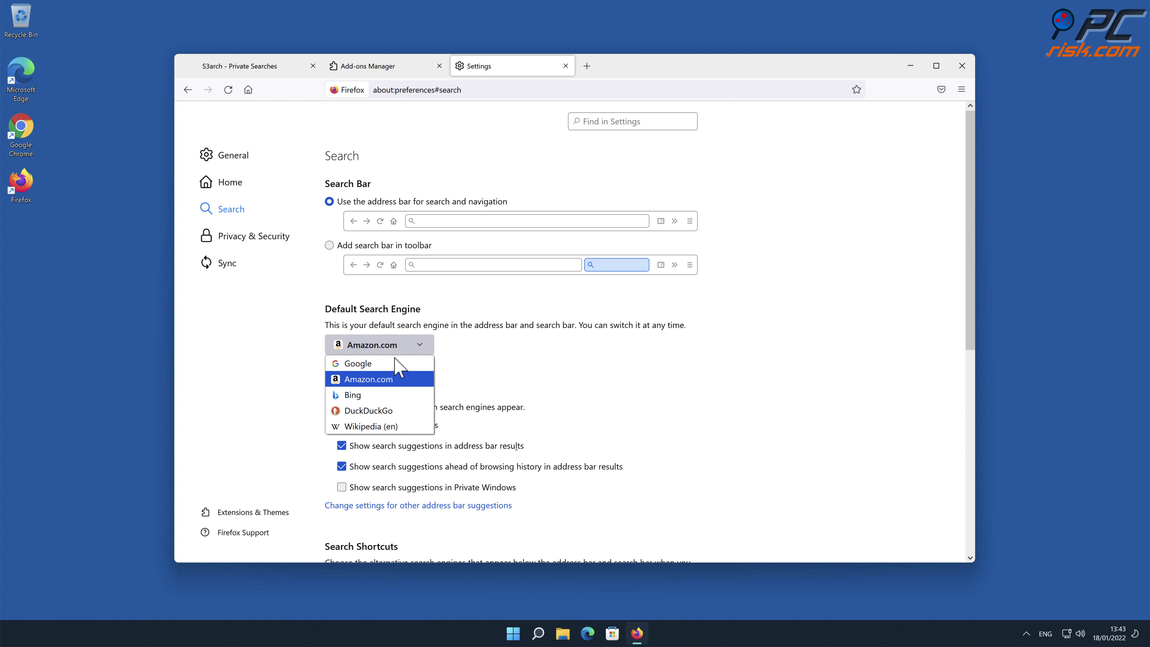
click(389, 366)
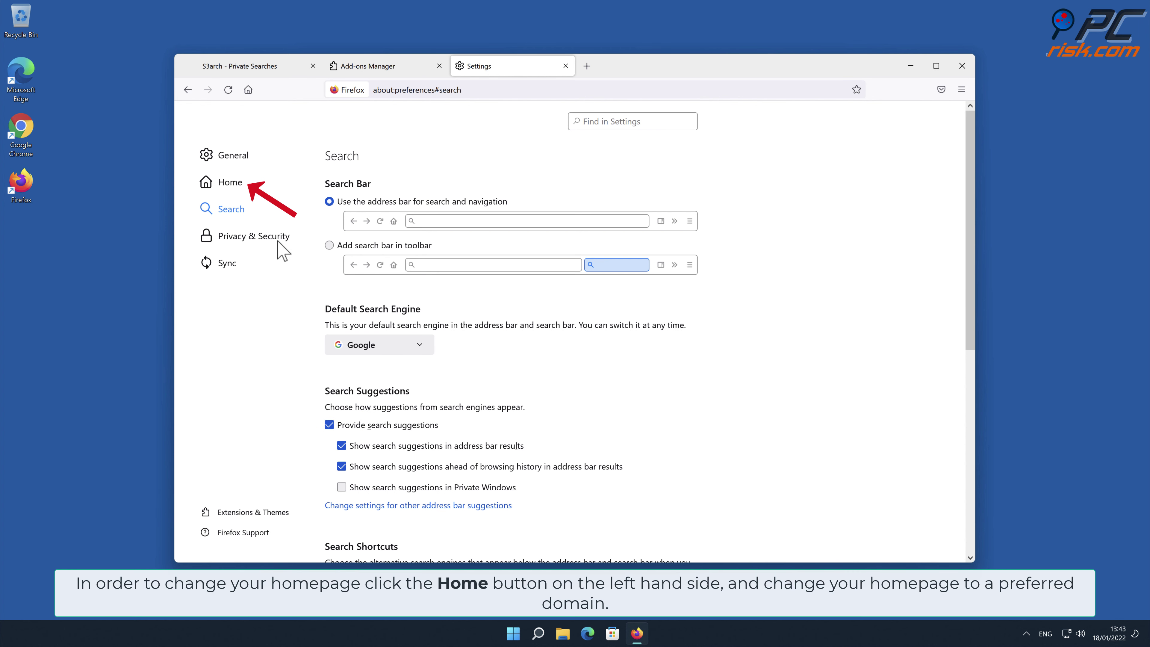
click(231, 183)
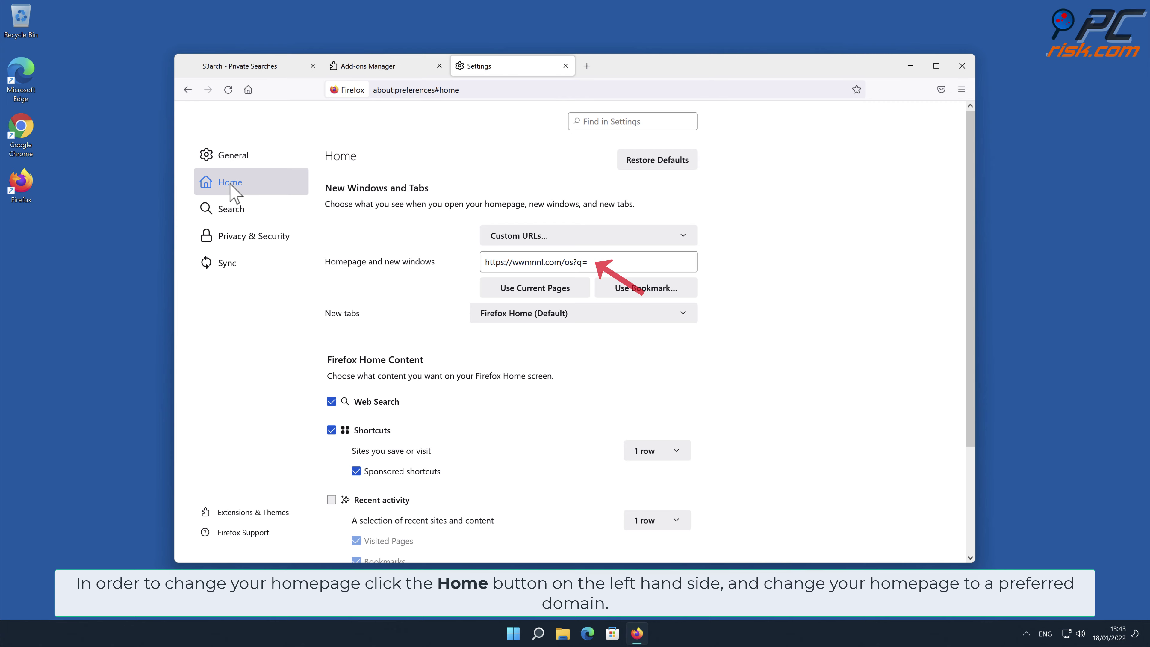